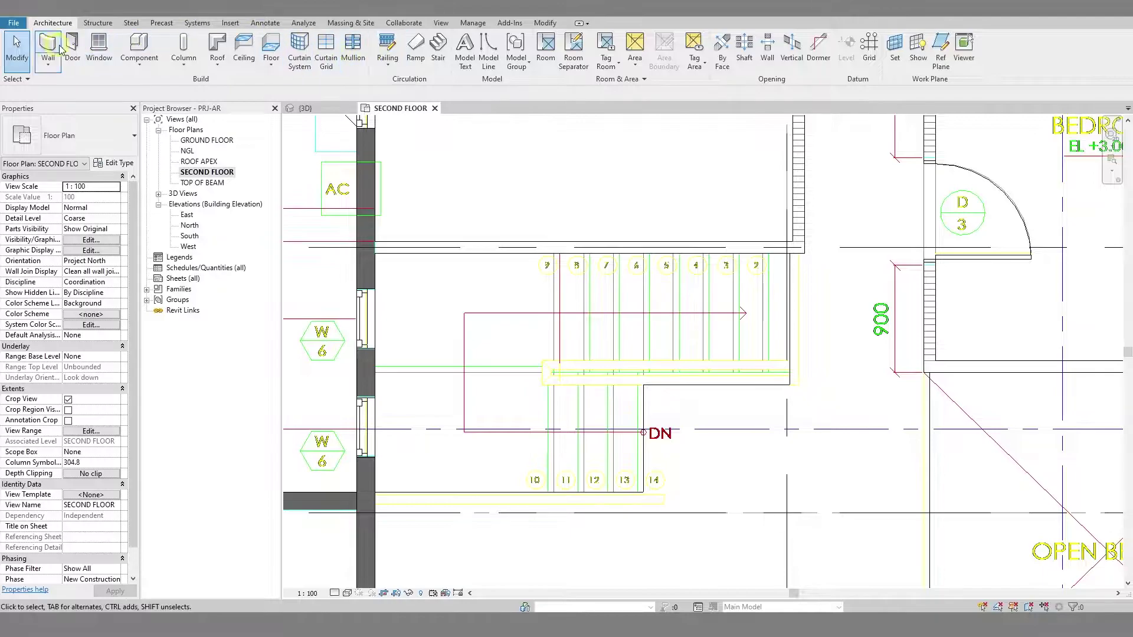
# Start a component stair with base level GROUND FLOOR and top level SECOND FLOOR
pyautogui.click(437, 57)
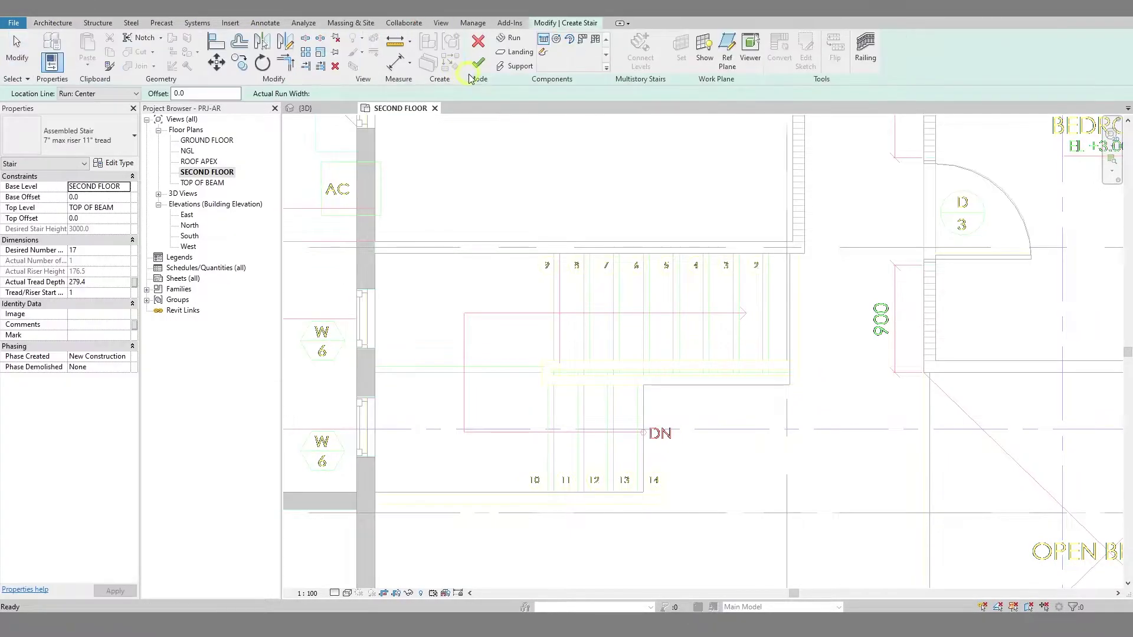
pyautogui.click(542, 53)
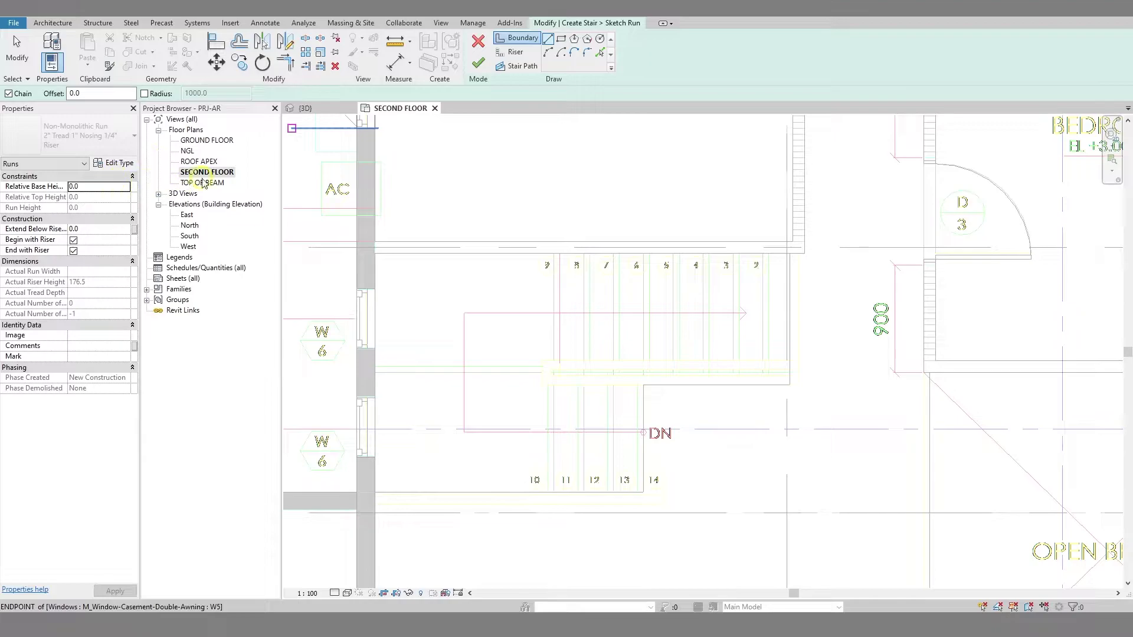
pyautogui.click(478, 41)
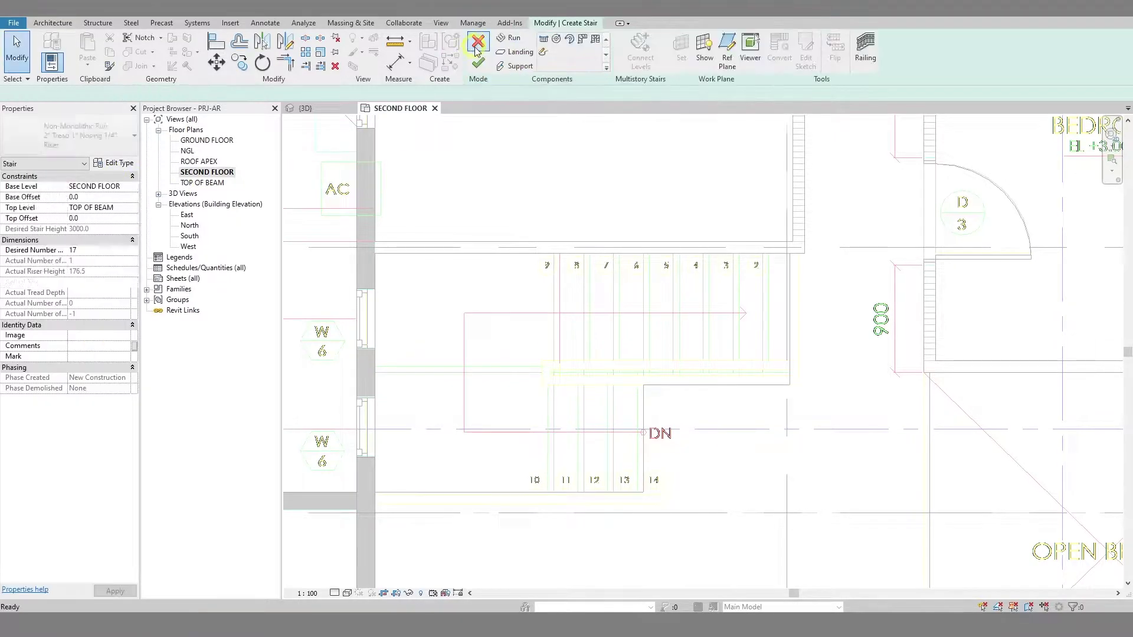
pyautogui.click(108, 208)
pyautogui.click(98, 207)
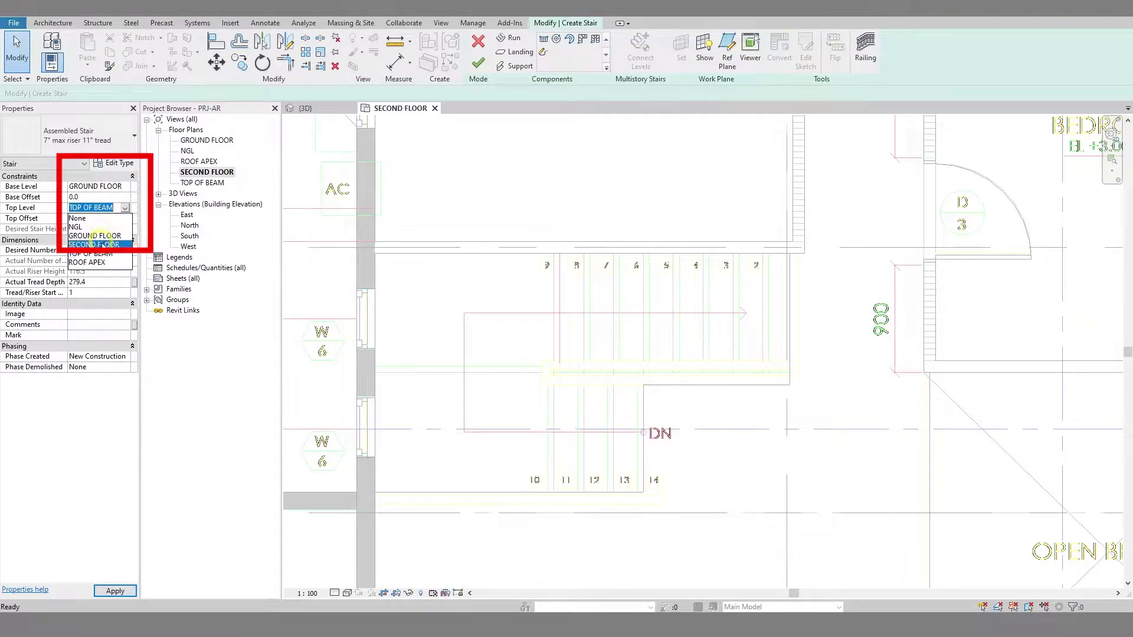
pyautogui.click(101, 244)
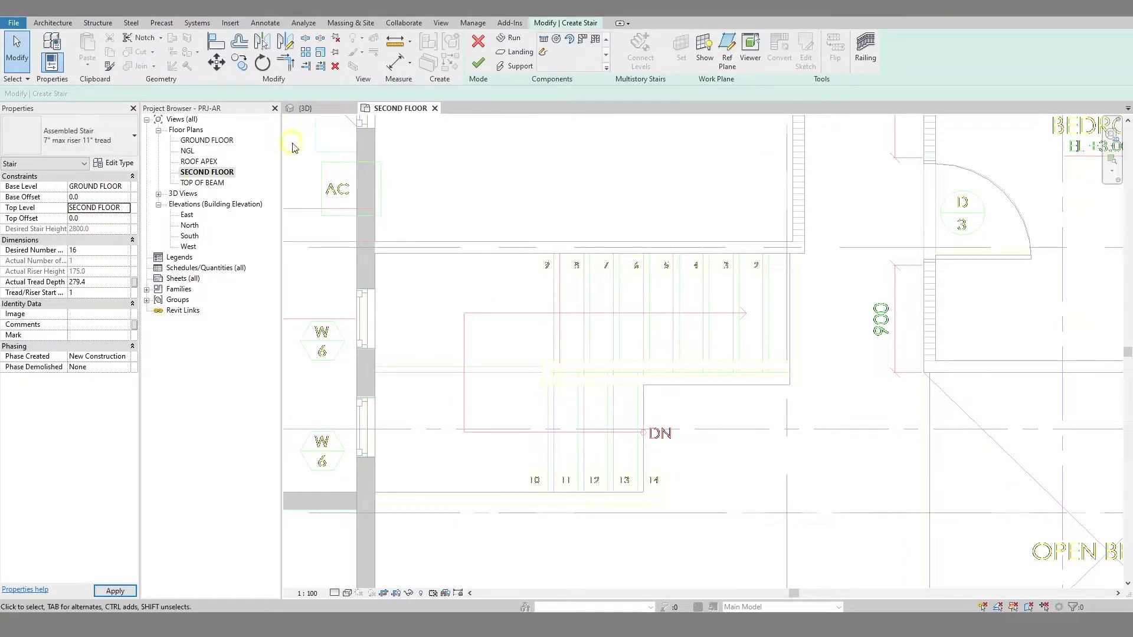
# Start a sketched run and draw its outer boundary along the upper wall, the window wall and the lower flight's outer edge
pyautogui.click(543, 53)
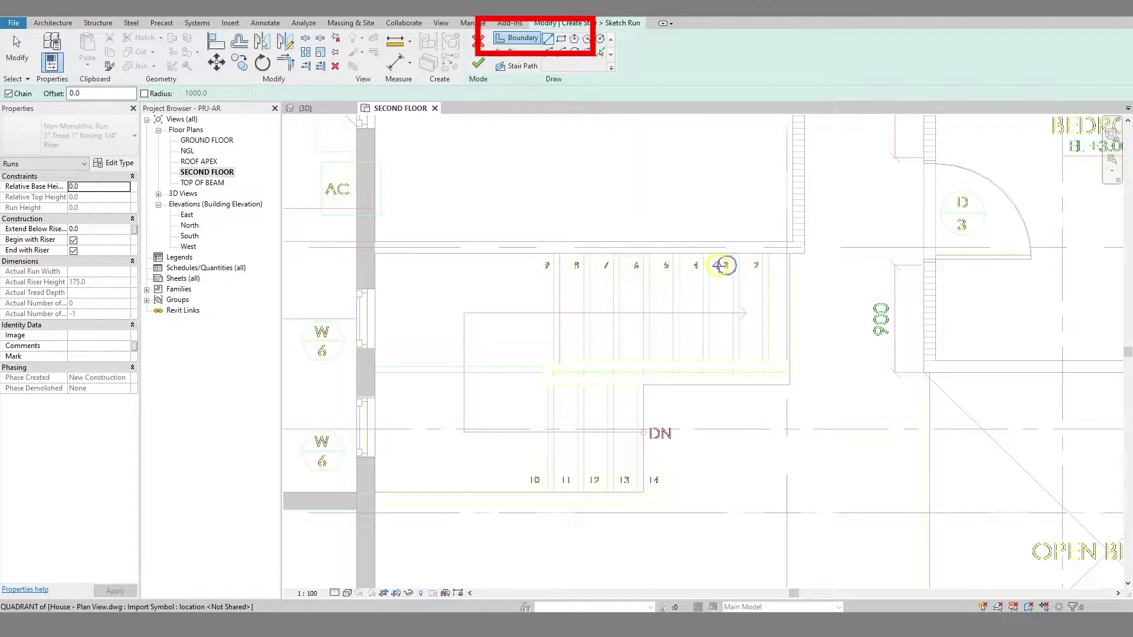
pyautogui.scroll(2, 764, 236)
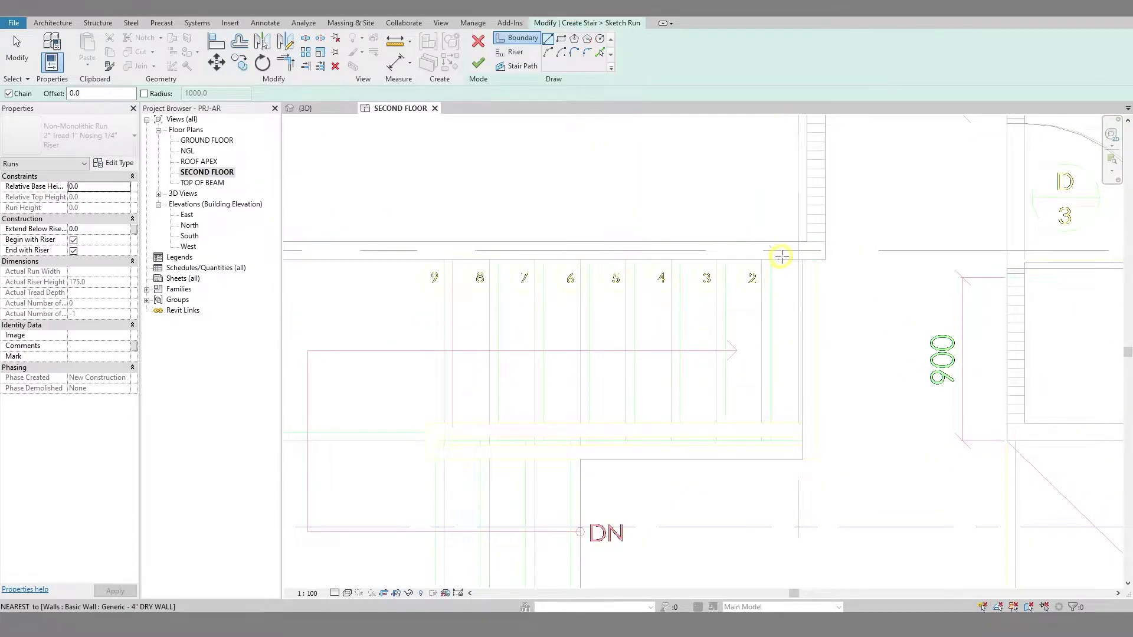
pyautogui.click(781, 257)
pyautogui.scroll(-3, 614, 269)
pyautogui.click(496, 243)
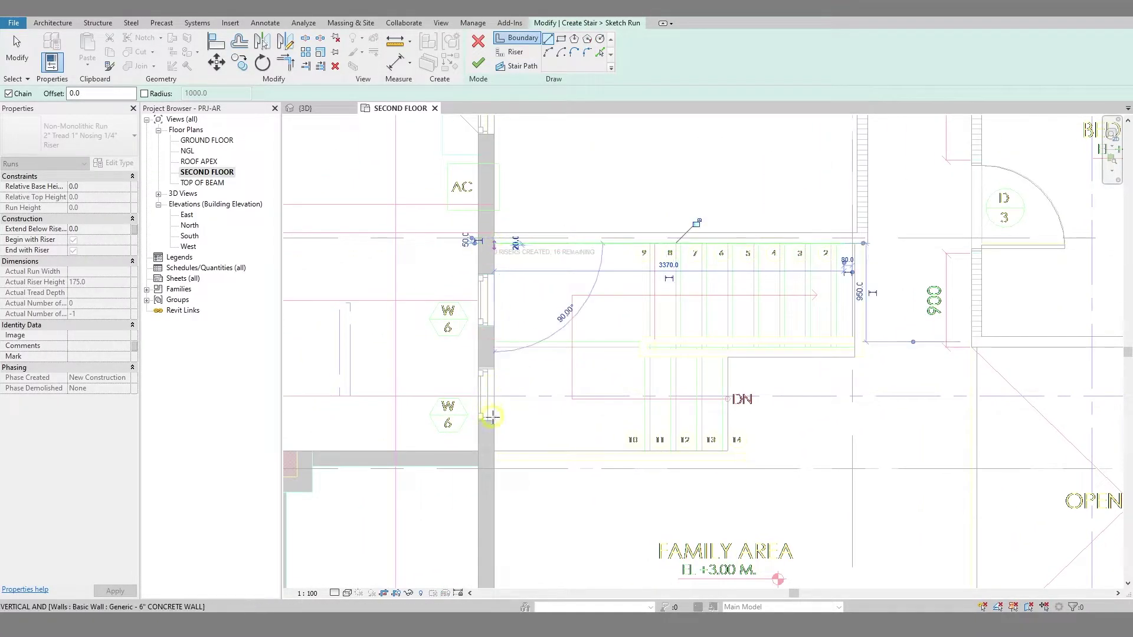
pyautogui.click(495, 452)
pyautogui.click(728, 452)
pyautogui.scroll(3, 851, 328)
pyautogui.press('Escape')
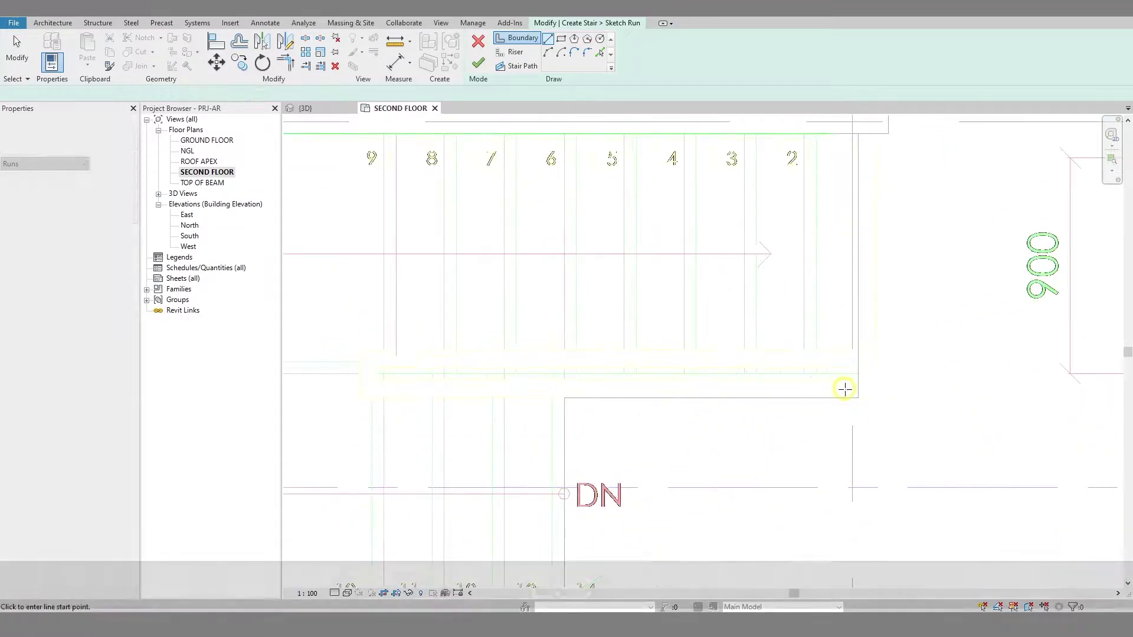
# Sketch the inner boundary along the centreline between the two flights, with a short return at its landing end
pyautogui.click(842, 374)
pyautogui.scroll(1, 406, 372)
pyautogui.moveTo(398, 373); pyautogui.dragTo(552, 365, button='middle')
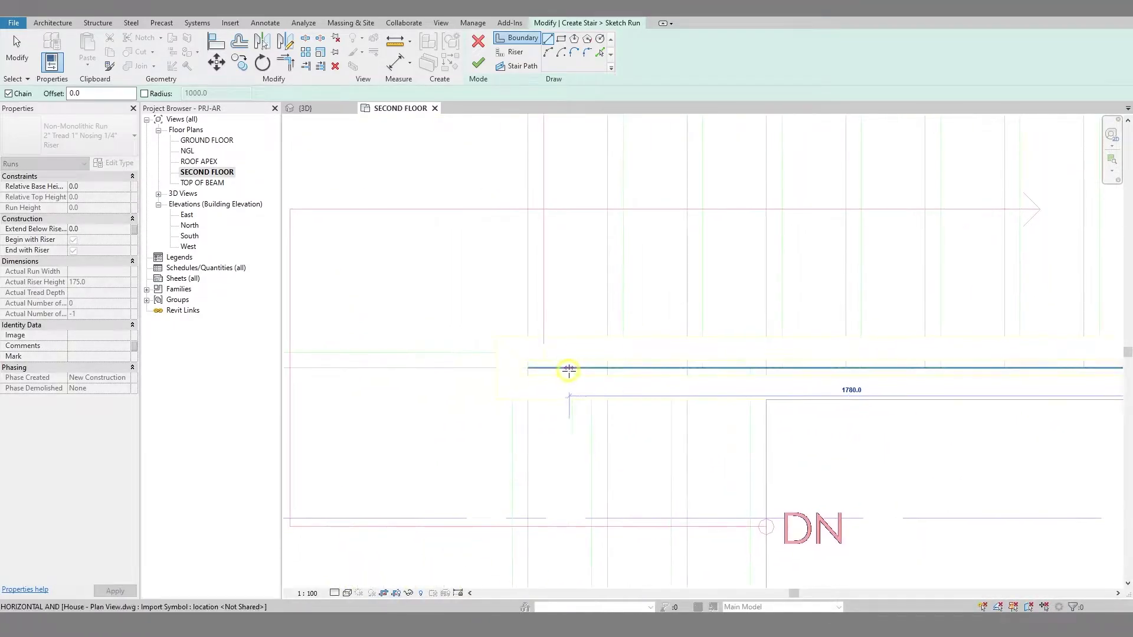
# Draw a riser line across the upper flight at tread 2, from the outer boundary to the inner boundary
pyautogui.click(512, 52)
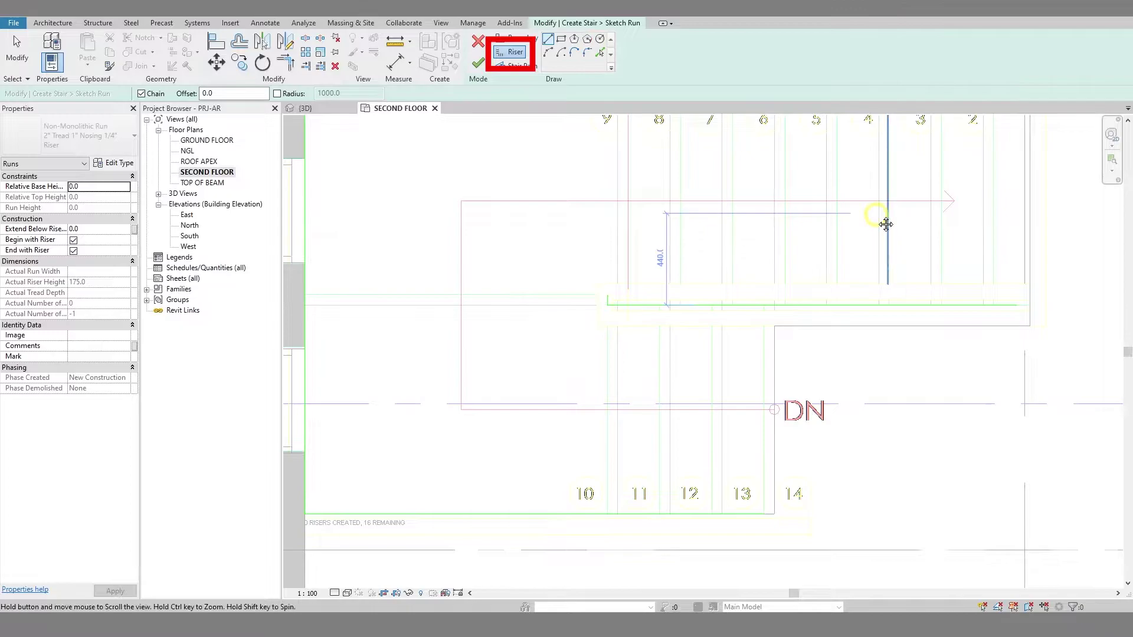
pyautogui.moveTo(886, 224); pyautogui.dragTo(711, 313, button='middle')
pyautogui.scroll(2, 820, 183)
pyautogui.press('Escape')
pyautogui.click(826, 175)
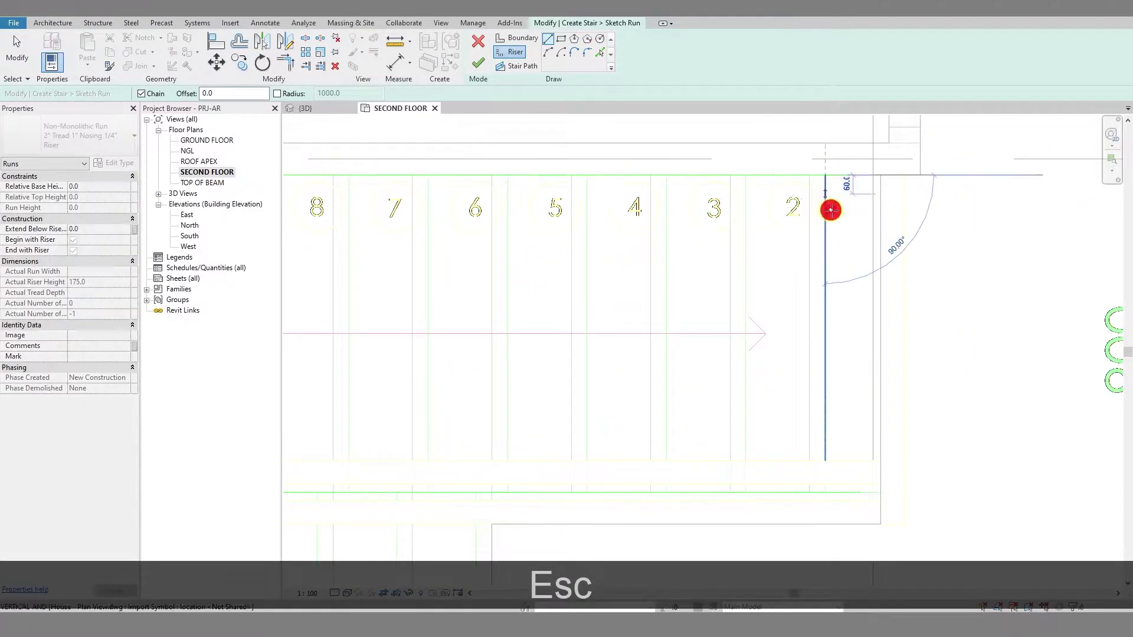
pyautogui.click(825, 492)
# Dimension the distance between two adjacent risers in the upper flight and set the plan's view scale to 1:25
pyautogui.click(592, 356)
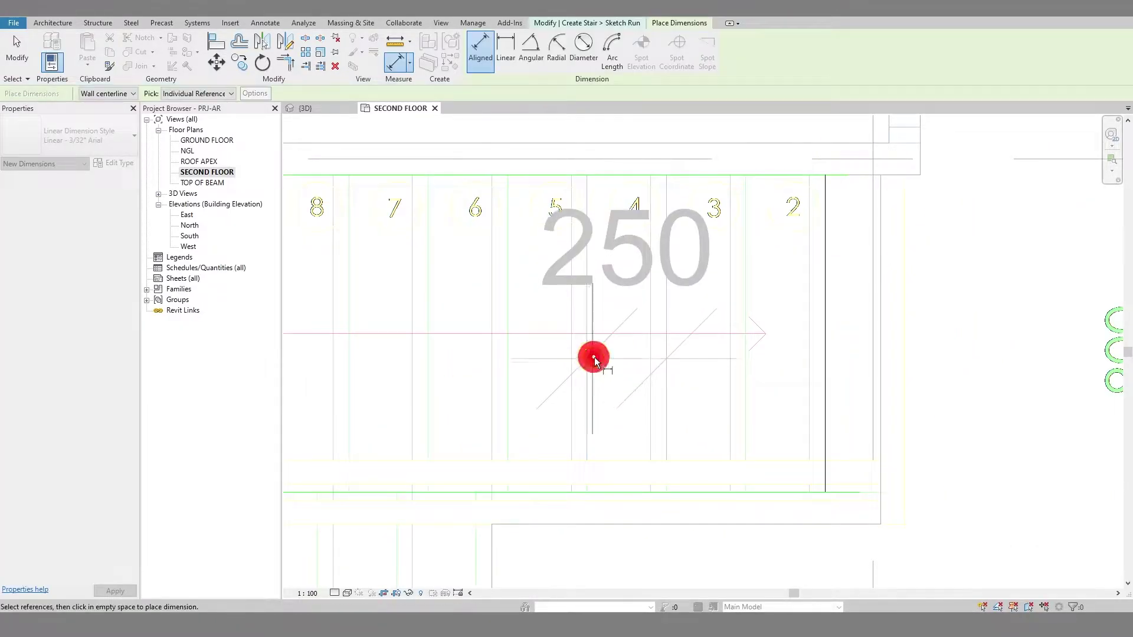
pyautogui.click(600, 354)
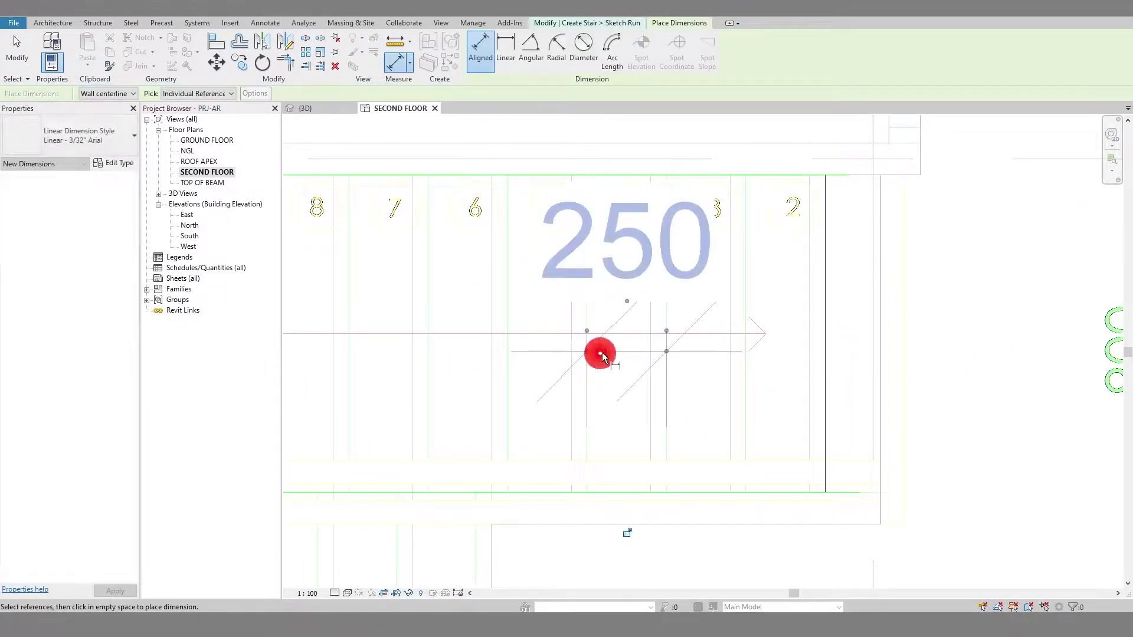
pyautogui.click(310, 593)
pyautogui.click(332, 490)
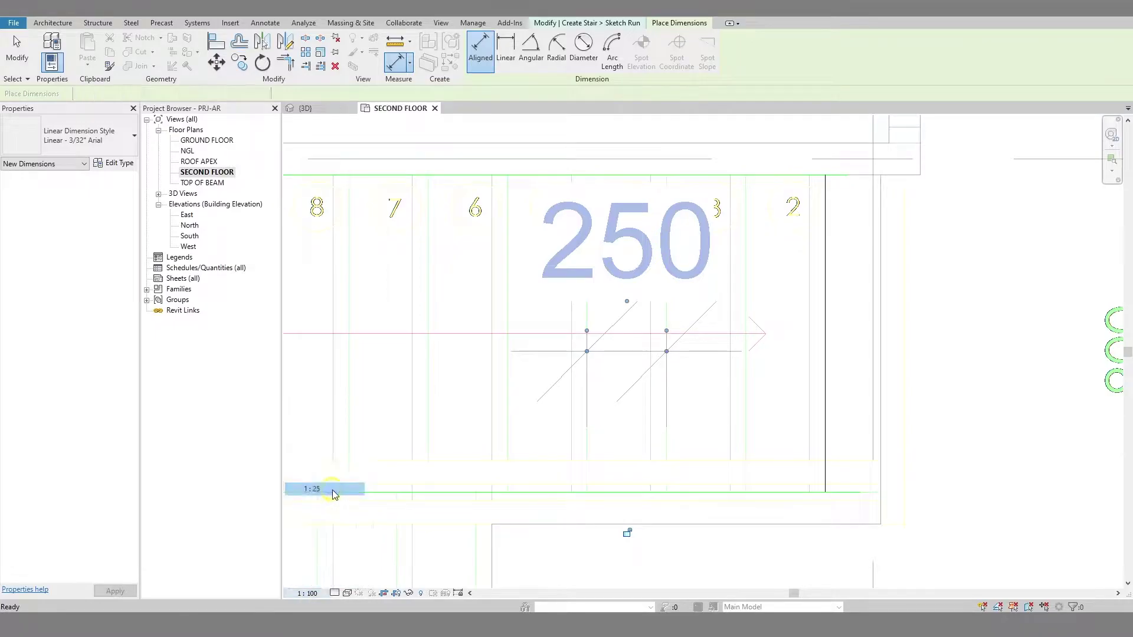
pyautogui.press('Escape')
pyautogui.press('Escape')
# Copy the riser line across the upper flight at 250 mm spacing, following the riser lines of the underlying drawing
pyautogui.click(825, 331)
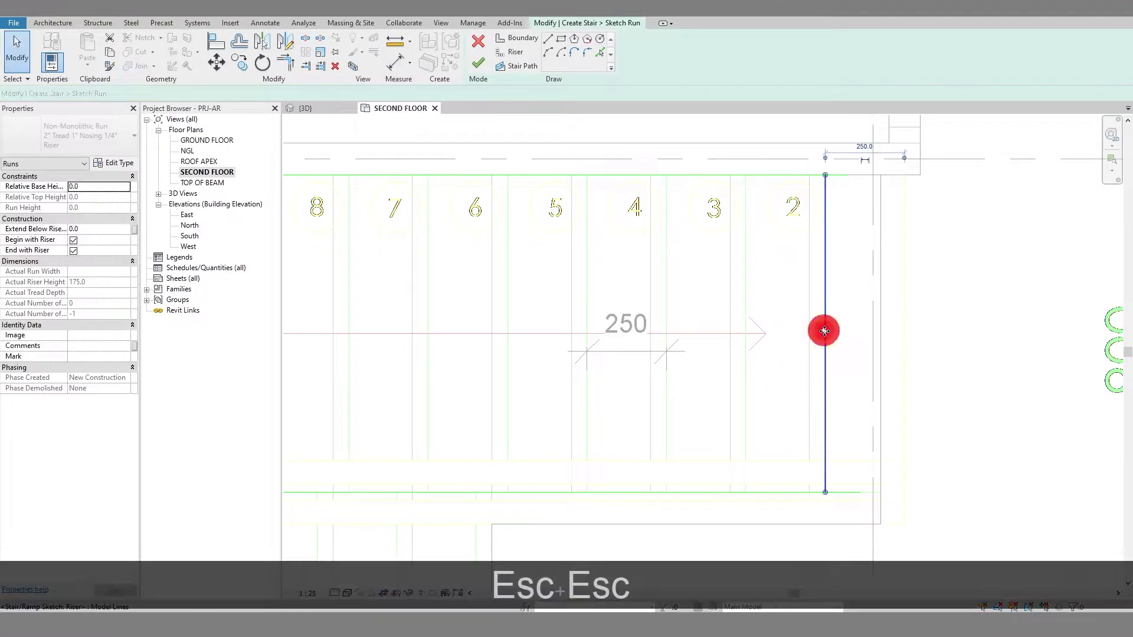
pyautogui.press('c')
pyautogui.press('o')
pyautogui.click(825, 334)
pyautogui.click(745, 372)
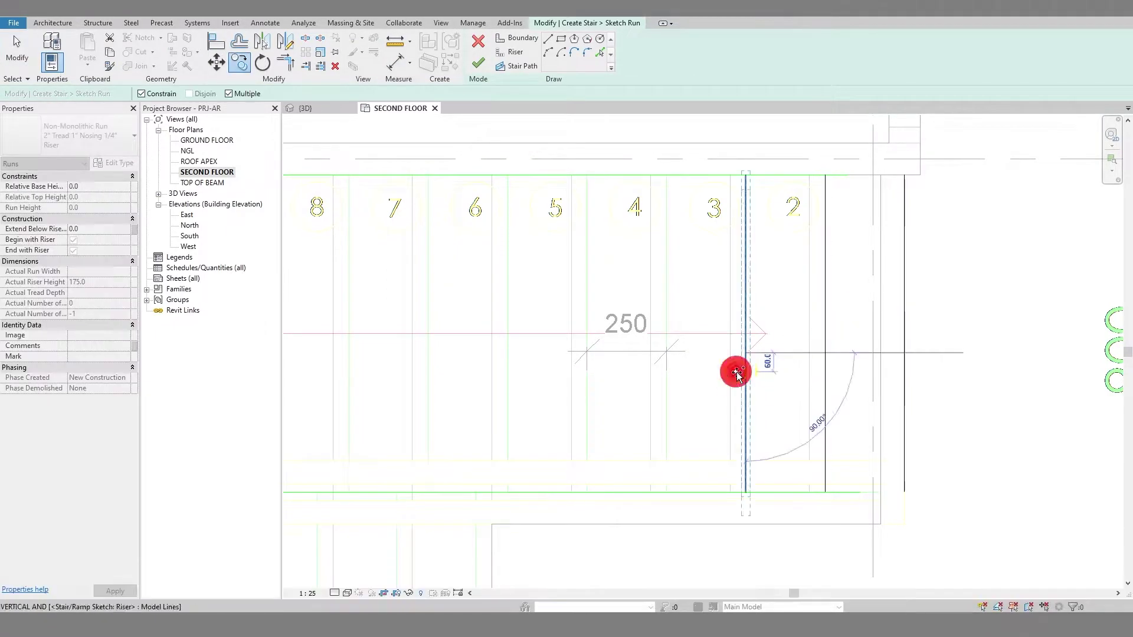
pyautogui.click(666, 375)
pyautogui.click(428, 378)
pyautogui.click(349, 372)
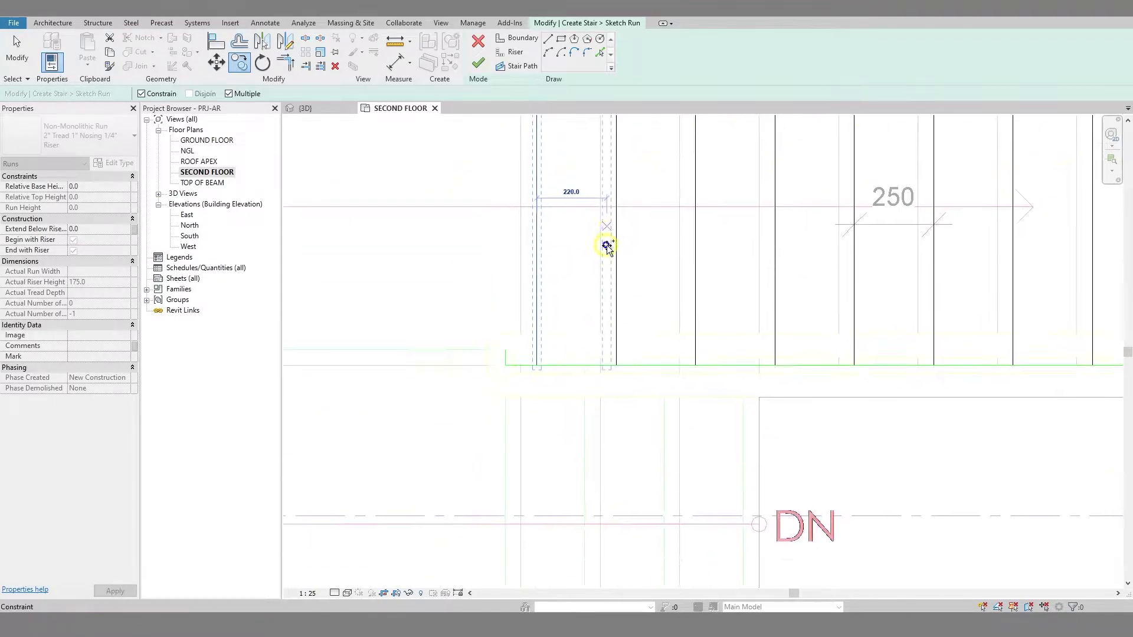
# Draw a riser line across the landing from the end of the inner boundary to the window wall
pyautogui.click(511, 52)
pyautogui.click(497, 353)
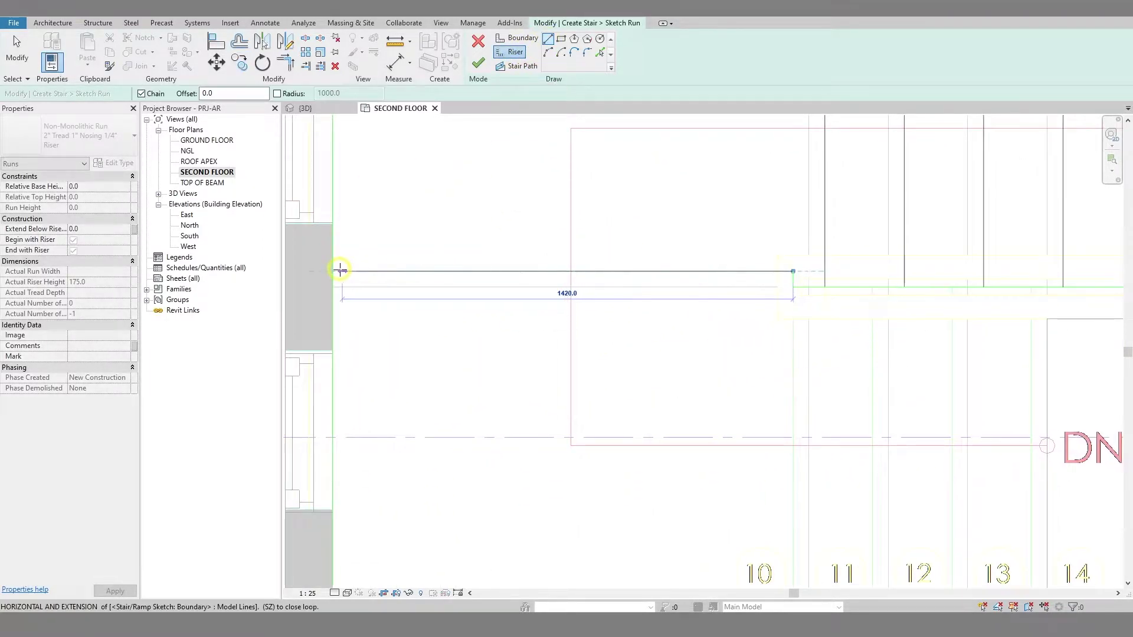
pyautogui.click(334, 271)
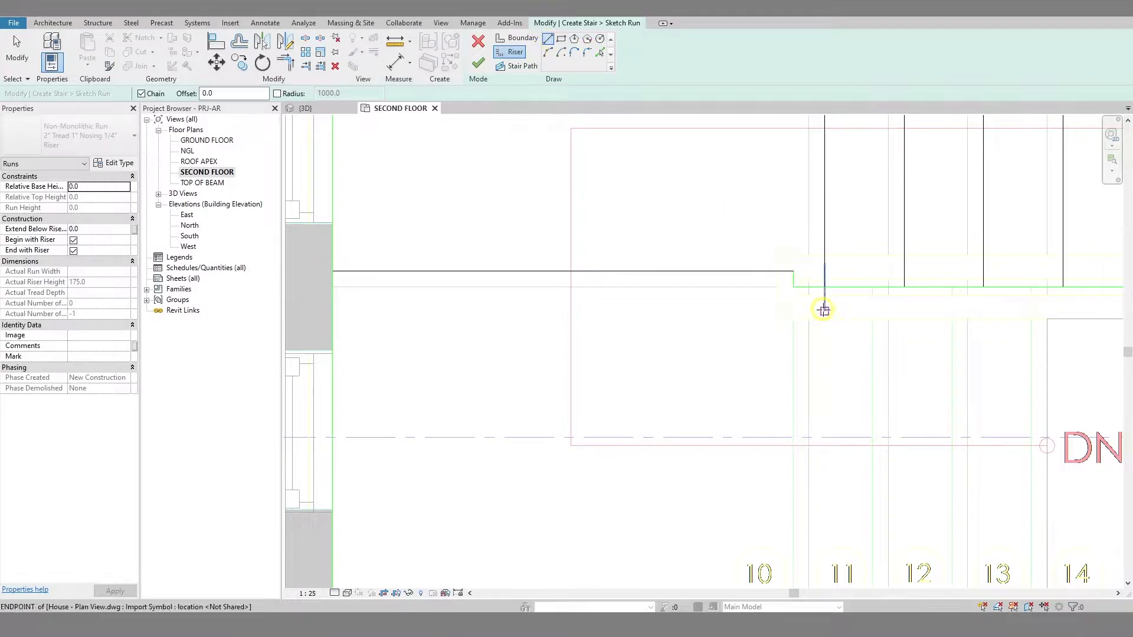
# Draw a vertical riser line at the start of the lower flight, from the inner boundary to the outer boundary
pyautogui.click(809, 287)
pyautogui.moveTo(849, 375); pyautogui.dragTo(831, 175, button='middle')
pyautogui.click(790, 399)
pyautogui.moveTo(847, 412); pyautogui.dragTo(748, 530, button='middle')
pyautogui.press('Escape')
pyautogui.press('Escape')
# Copy the riser across the lower flight at 250 mm spacing on the drawn riser lines and remove the misaligned original
pyautogui.click(692, 399)
pyautogui.press('c')
pyautogui.press('c')
pyautogui.click(694, 399)
pyautogui.click(755, 406)
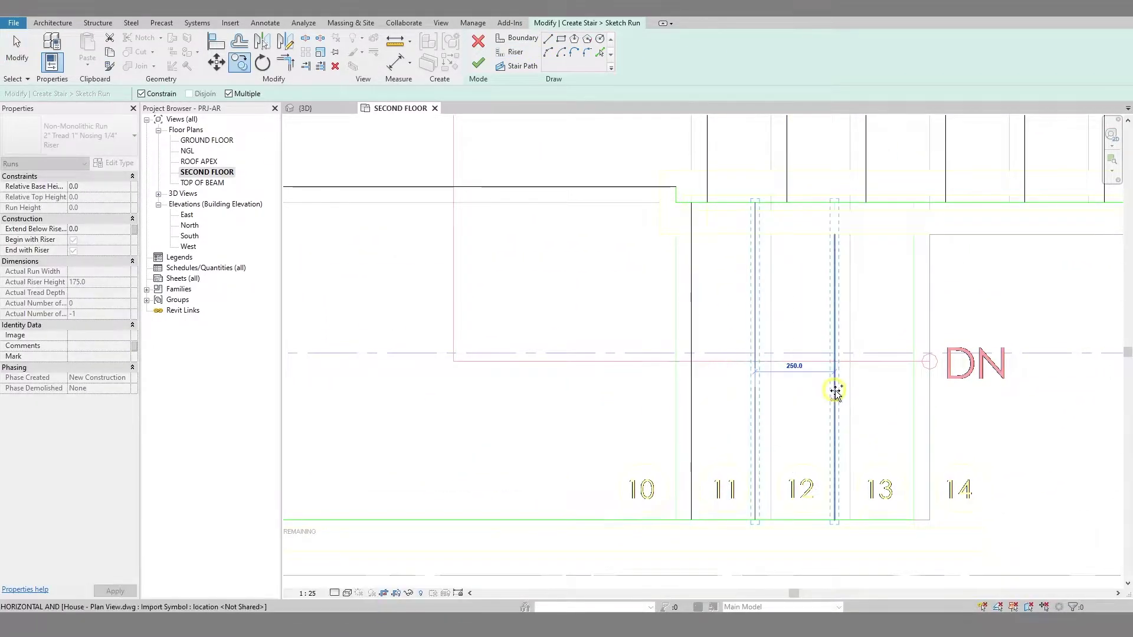
pyautogui.click(843, 389)
pyautogui.press('Escape')
pyautogui.press('Escape')
pyautogui.click(691, 405)
pyautogui.scroll(-1, 881, 345)
pyautogui.scroll(-1, 881, 344)
# Trim or extend the inner and outer boundary lines to meet the first riser of the upper flight
pyautogui.press('t')
pyautogui.press('r')
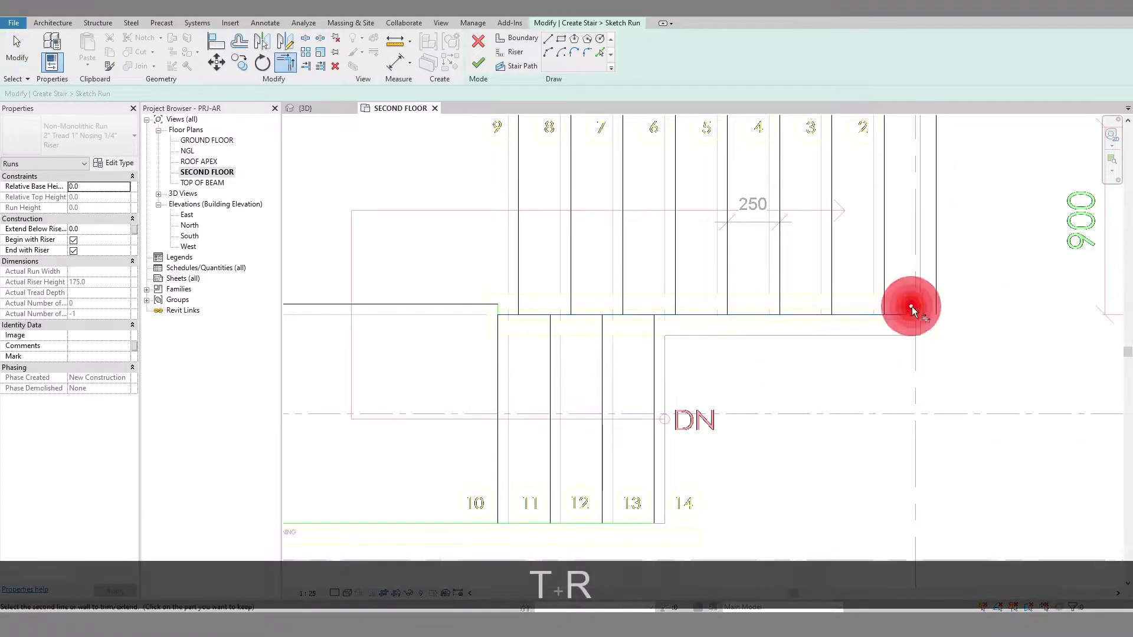
pyautogui.moveTo(948, 255); pyautogui.dragTo(929, 371, button='middle')
pyautogui.click(878, 224)
pyautogui.click(918, 252)
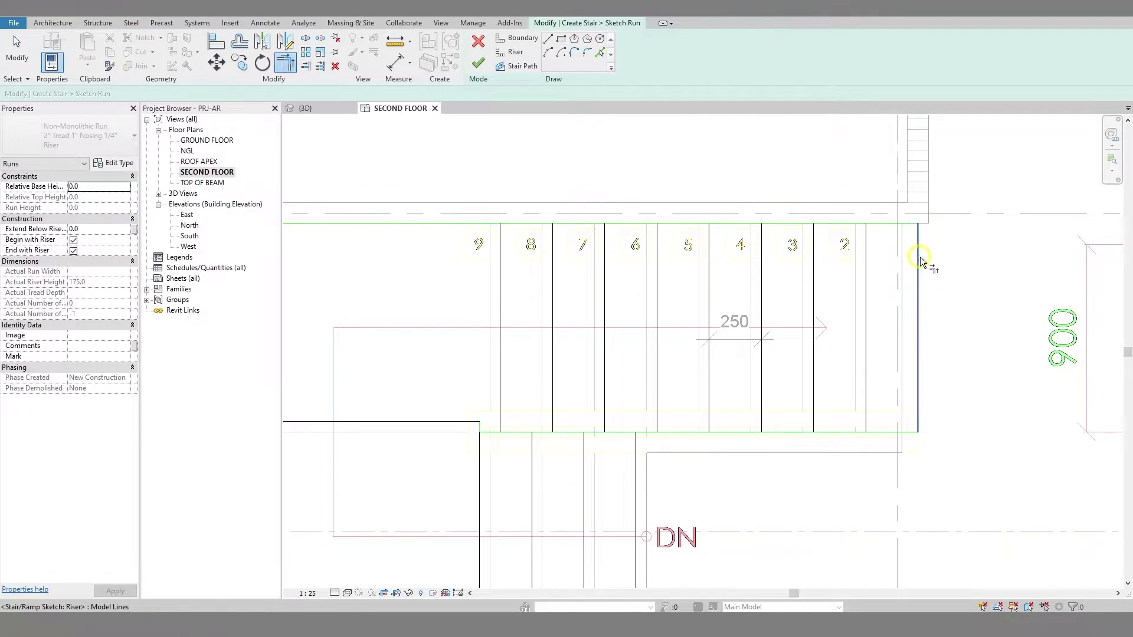
pyautogui.scroll(-1, 663, 470)
pyautogui.scroll(-1, 662, 470)
pyautogui.moveTo(662, 470); pyautogui.dragTo(686, 374, button='middle')
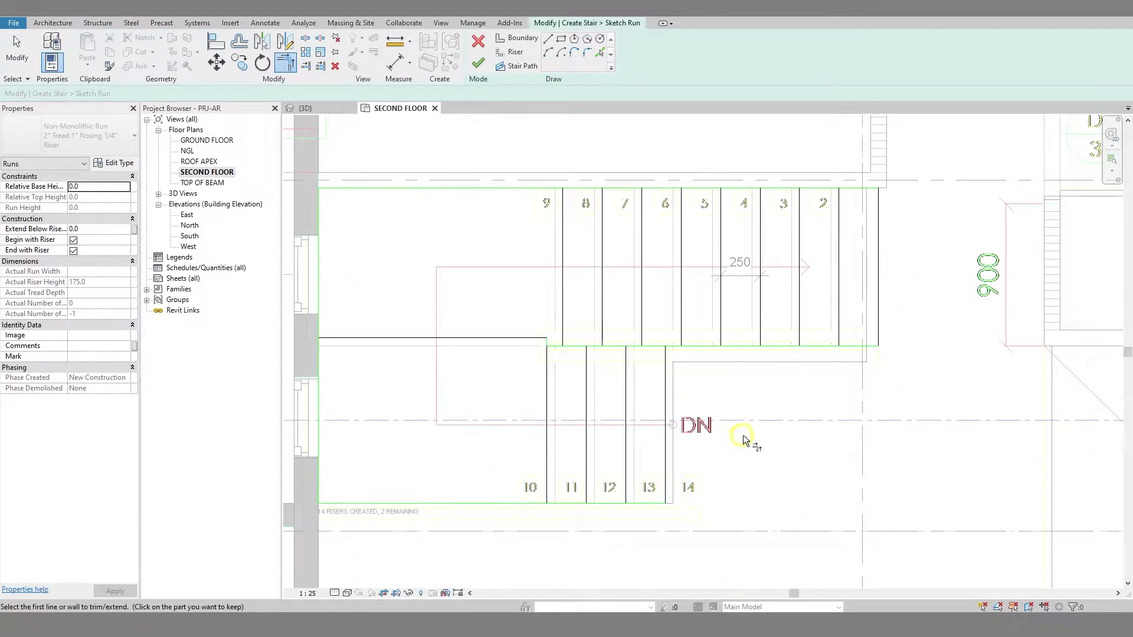
# Sketch the stair path from the first riser through the landing to the last riser of the lower flight and finish the run sketch
pyautogui.click(529, 66)
pyautogui.click(879, 264)
pyautogui.click(439, 264)
pyautogui.click(439, 427)
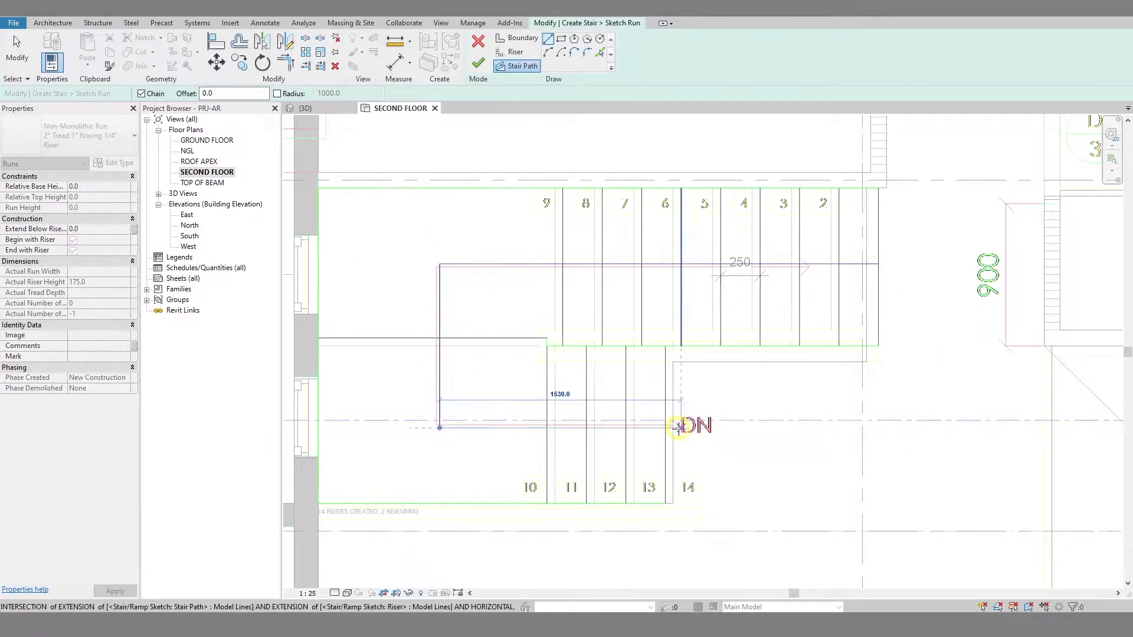
pyautogui.click(673, 427)
pyautogui.click(477, 62)
# Show the stair in a section-boxed 3D view tiled beside the plan and finish the stair
pyautogui.press('w')
pyautogui.press('t')
pyautogui.click(529, 191)
pyautogui.press('b')
pyautogui.press('x')
pyautogui.keyDown('shift'); pyautogui.moveTo(785, 344); pyautogui.dragTo(809, 295, button='middle'); pyautogui.keyUp('shift')
pyautogui.click(478, 63)
# Hide the Walls, Doors and Generic Models categories in the 3D view
pyautogui.press('v')
pyautogui.press('v')
pyautogui.click(433, 332)
pyautogui.press('w')
pyautogui.click(369, 364)
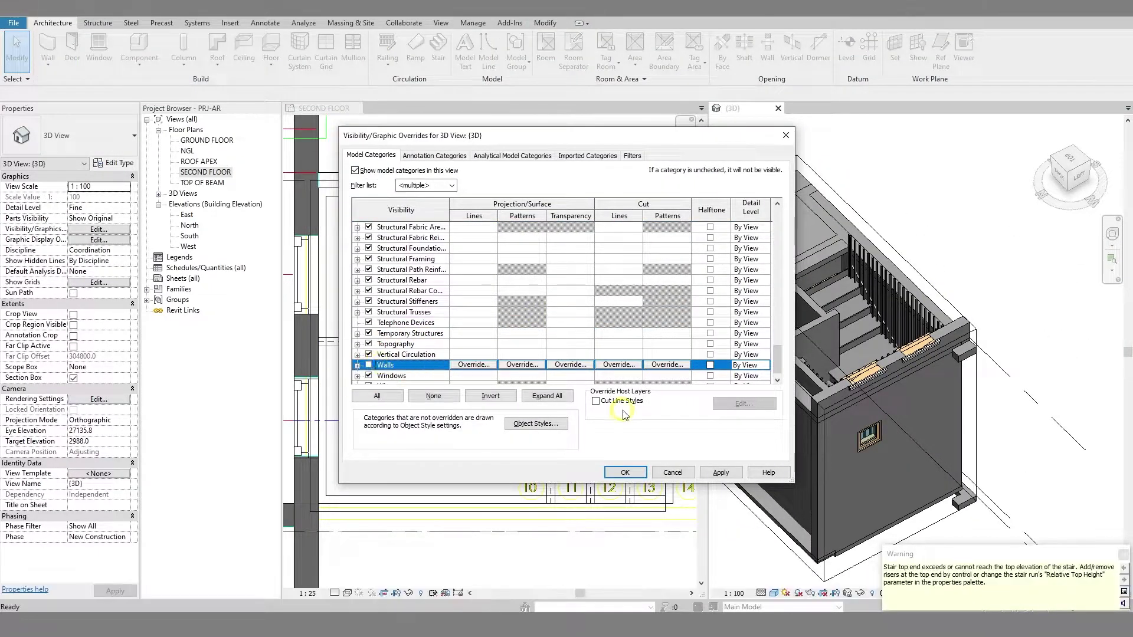
pyautogui.press('w')
pyautogui.press('d')
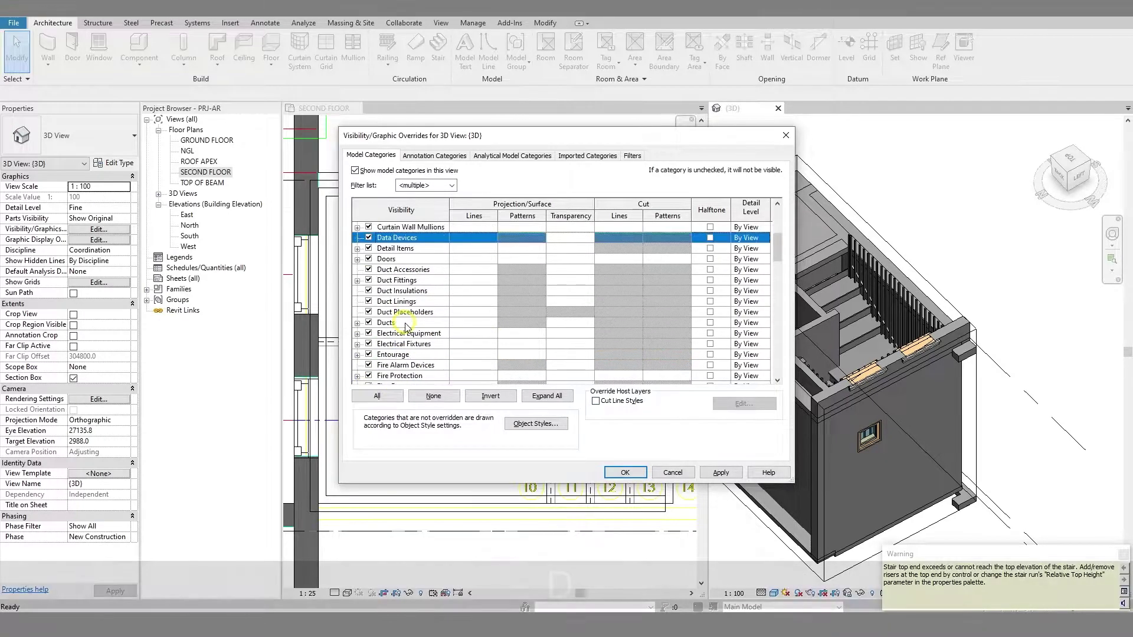
pyautogui.click(369, 258)
pyautogui.press('g')
pyautogui.click(369, 364)
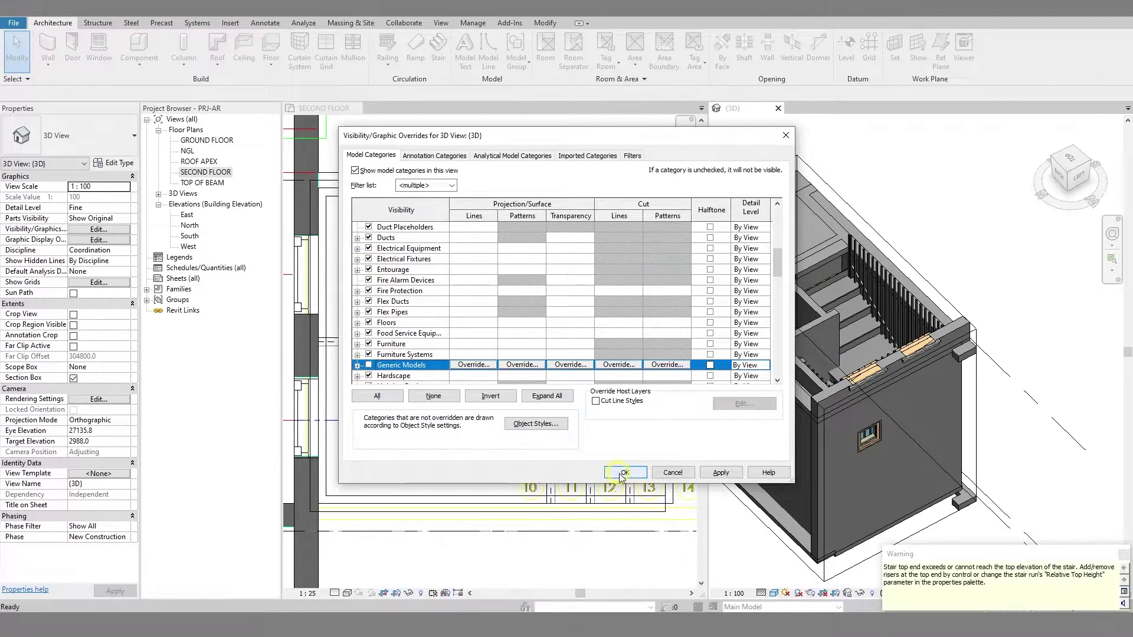
pyautogui.click(625, 474)
# Delete the railing on the outer, wall side of the stair
pyautogui.click(867, 348)
pyautogui.keyDown('shift'); pyautogui.moveTo(885, 355); pyautogui.dragTo(1075, 362, button='middle'); pyautogui.keyUp('shift')
pyautogui.press('Escape')
pyautogui.click(939, 254)
pyautogui.press('d')
pyautogui.press('e')
pyautogui.press('Escape')
# Set the stair's desired number of risers to 14 and accept the riser height warning
pyautogui.click(887, 301)
pyautogui.keyDown('shift'); pyautogui.moveTo(935, 318); pyautogui.dragTo(879, 298, button='middle'); pyautogui.keyUp('shift')
pyautogui.doubleClick(99, 251)
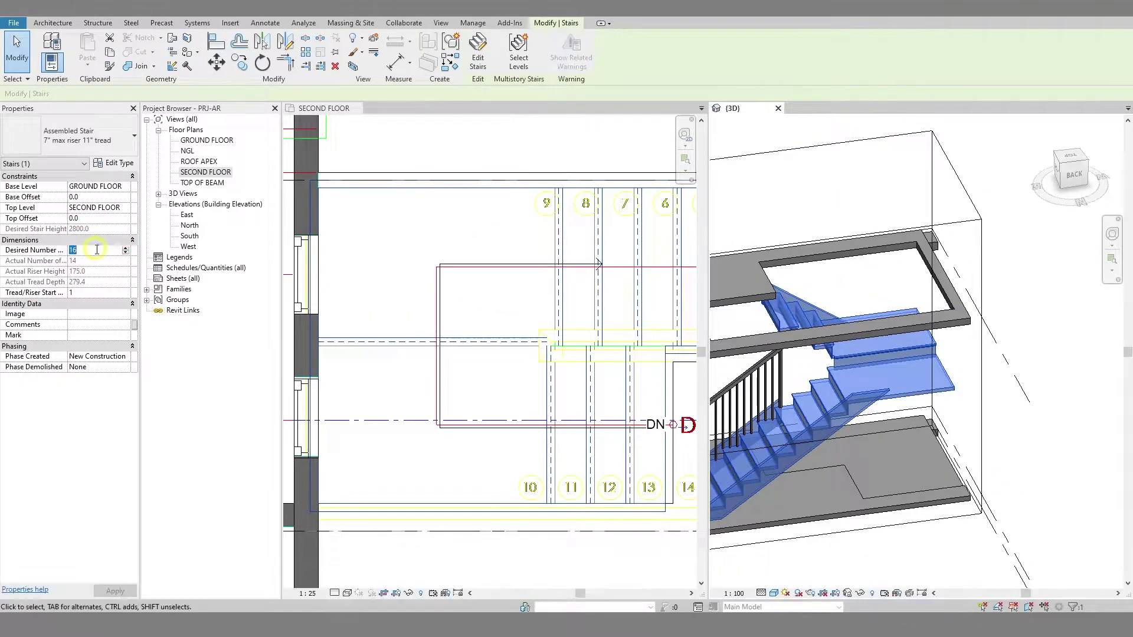
pyautogui.write('14')
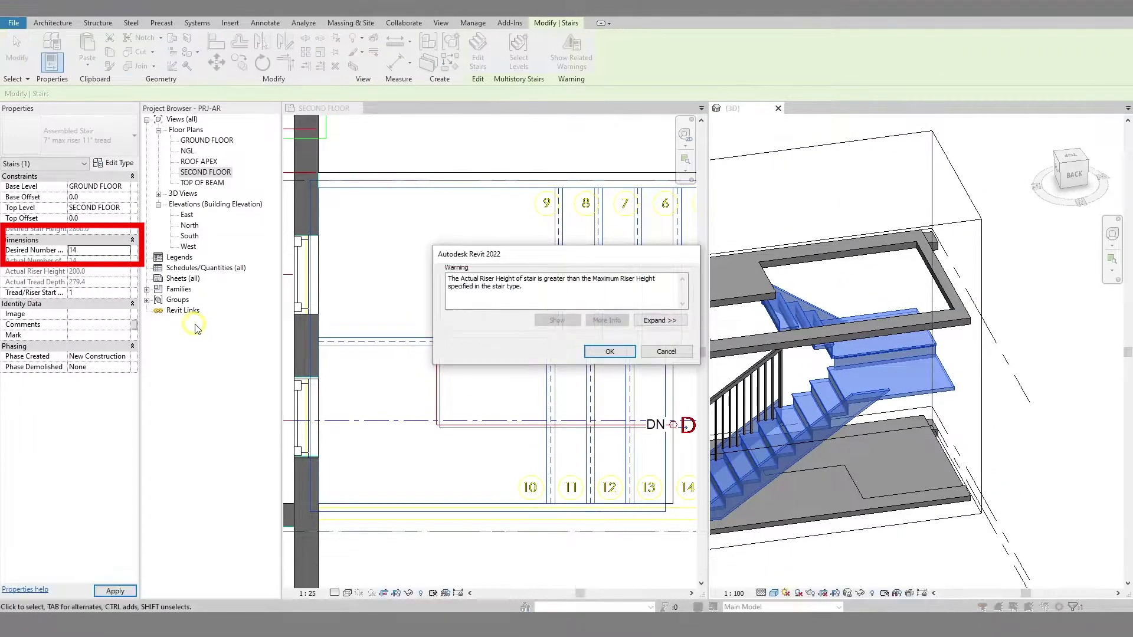
pyautogui.click(608, 351)
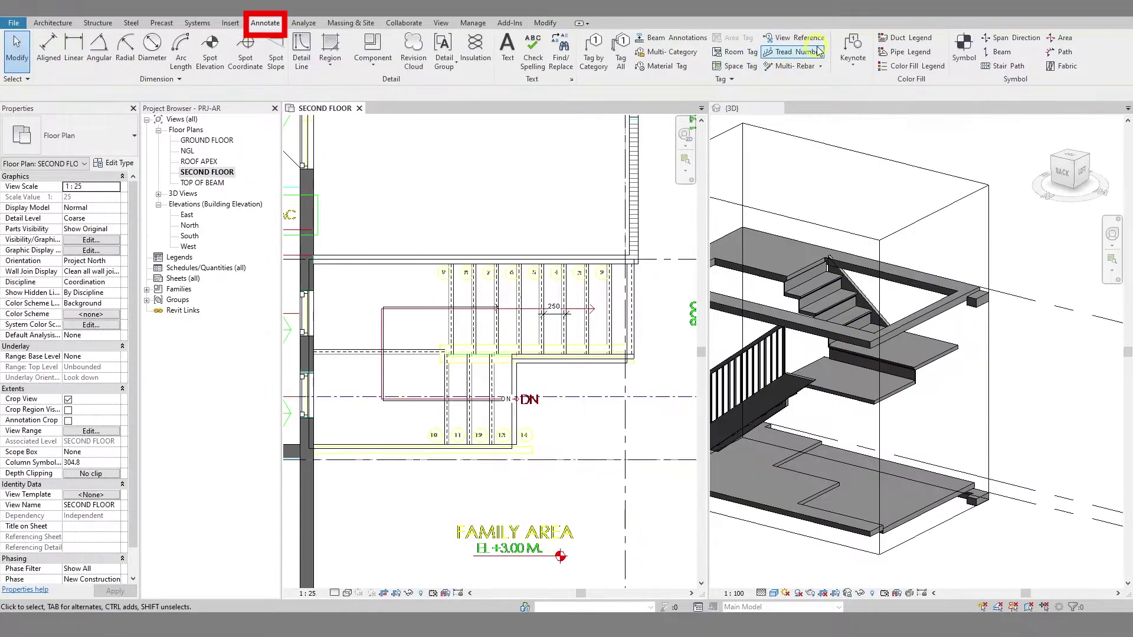
# Add riser numbers along the stair's outer edge in the plan and set the view scale to 1:50
pyautogui.click(812, 53)
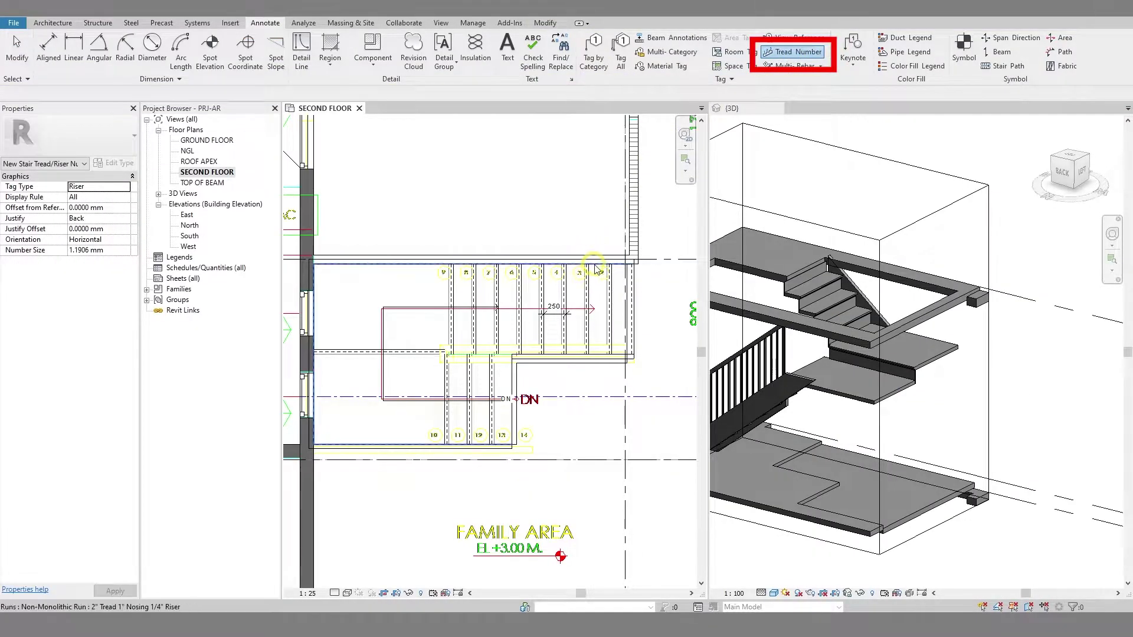
pyautogui.click(310, 594)
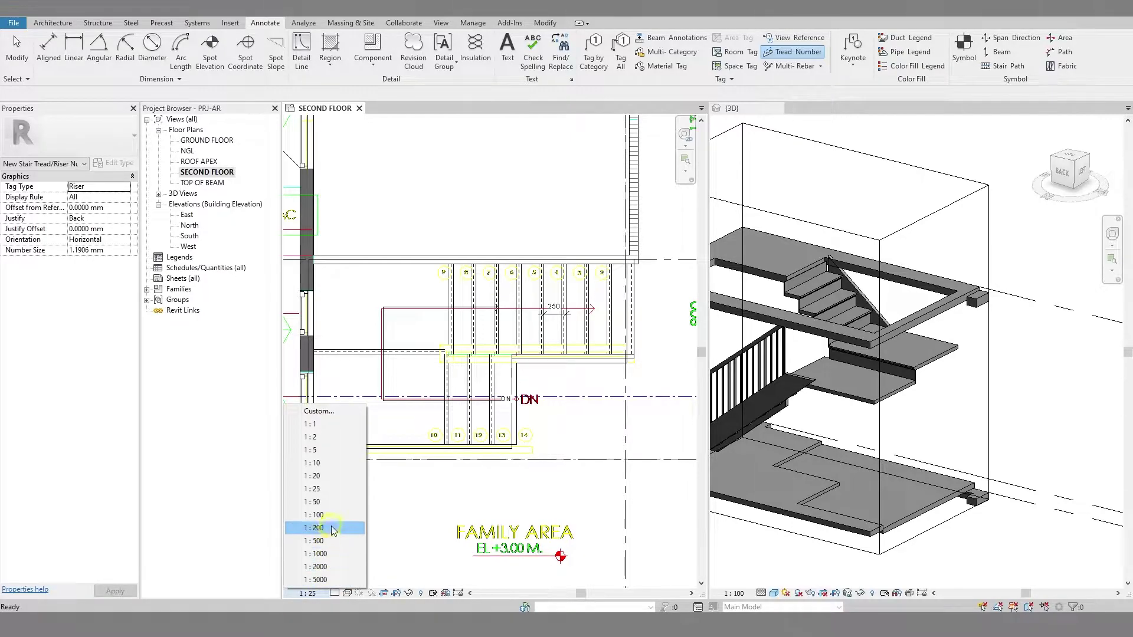
pyautogui.click(334, 502)
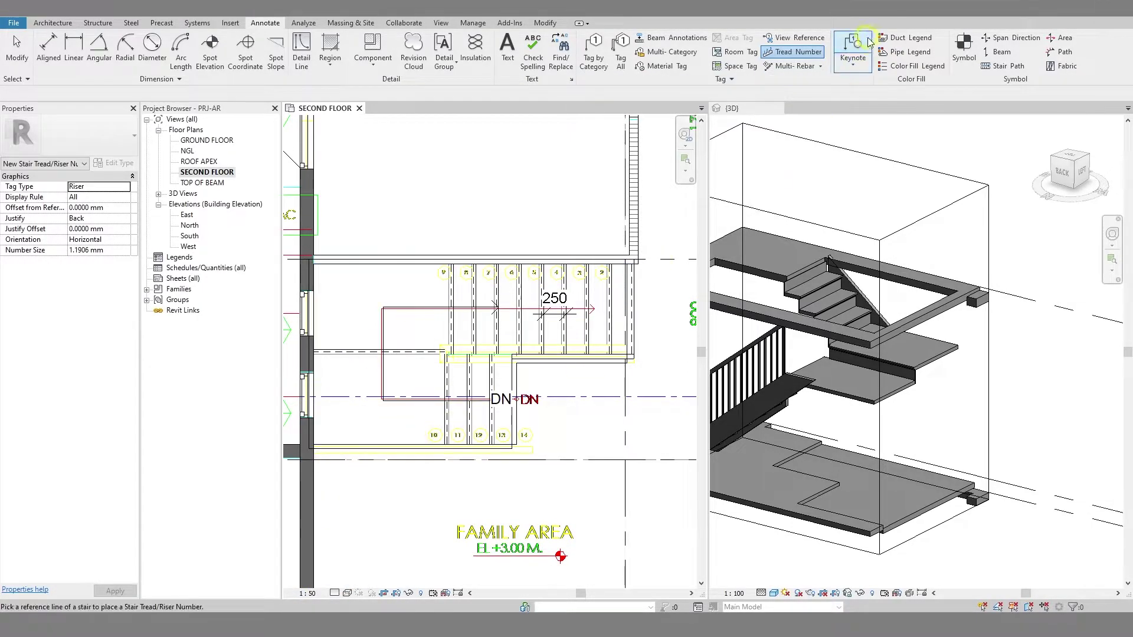
pyautogui.click(741, 134)
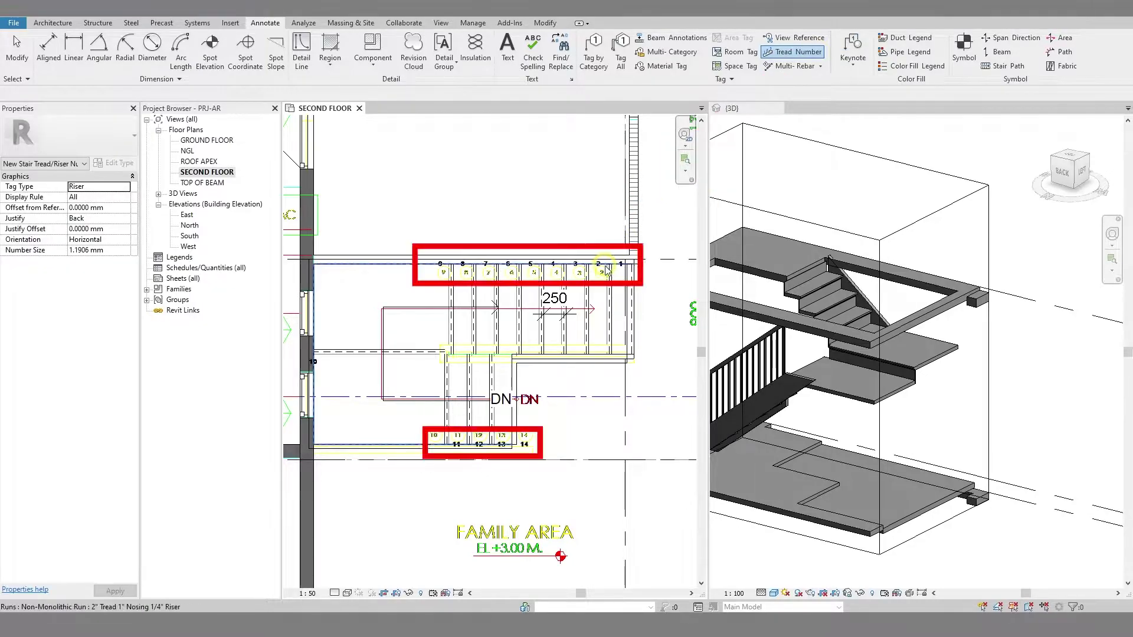
# Turn the Walls category back on in the 3D view's visibility overrides
pyautogui.press('v')
pyautogui.press('v')
pyautogui.press('w')
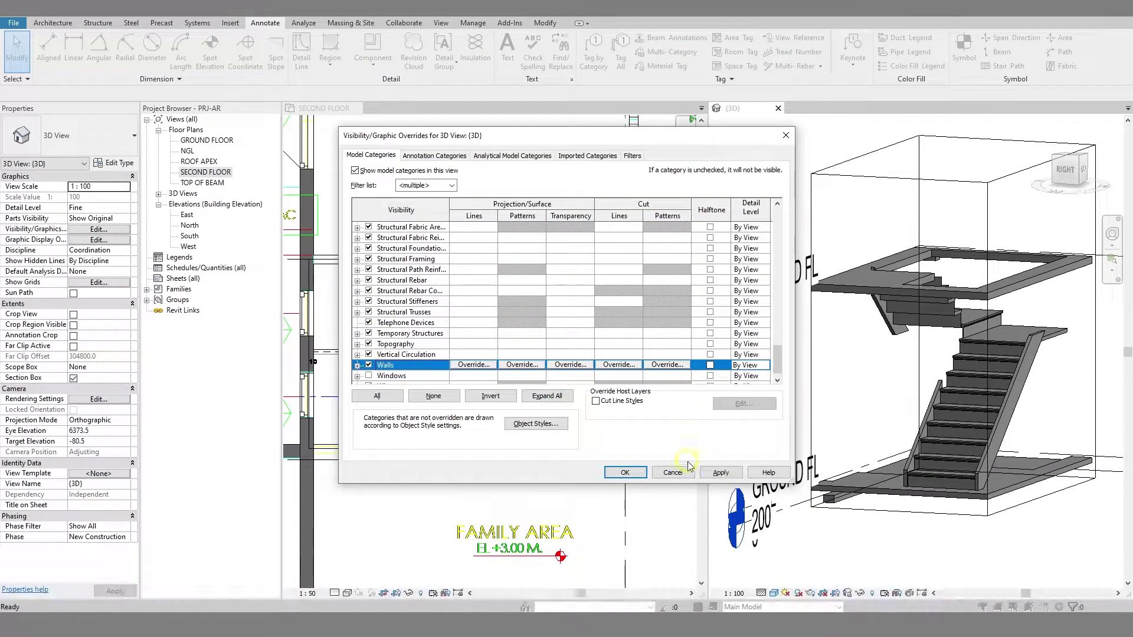
pyautogui.click(626, 473)
pyautogui.click(941, 473)
pyautogui.keyDown('shift'); pyautogui.moveTo(941, 472); pyautogui.dragTo(974, 374, button='middle'); pyautogui.keyUp('shift')
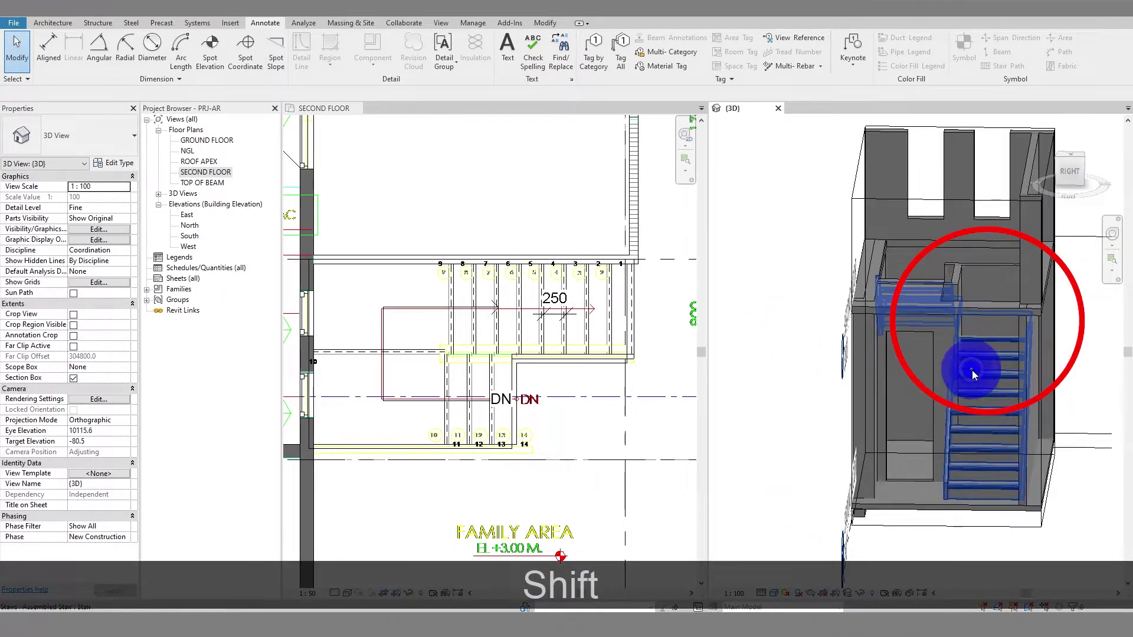
# Tile the GROUND FLOOR plan beside the 3D view and fit both views around the stair
pyautogui.click(957, 272)
pyautogui.scroll(3, 987, 342)
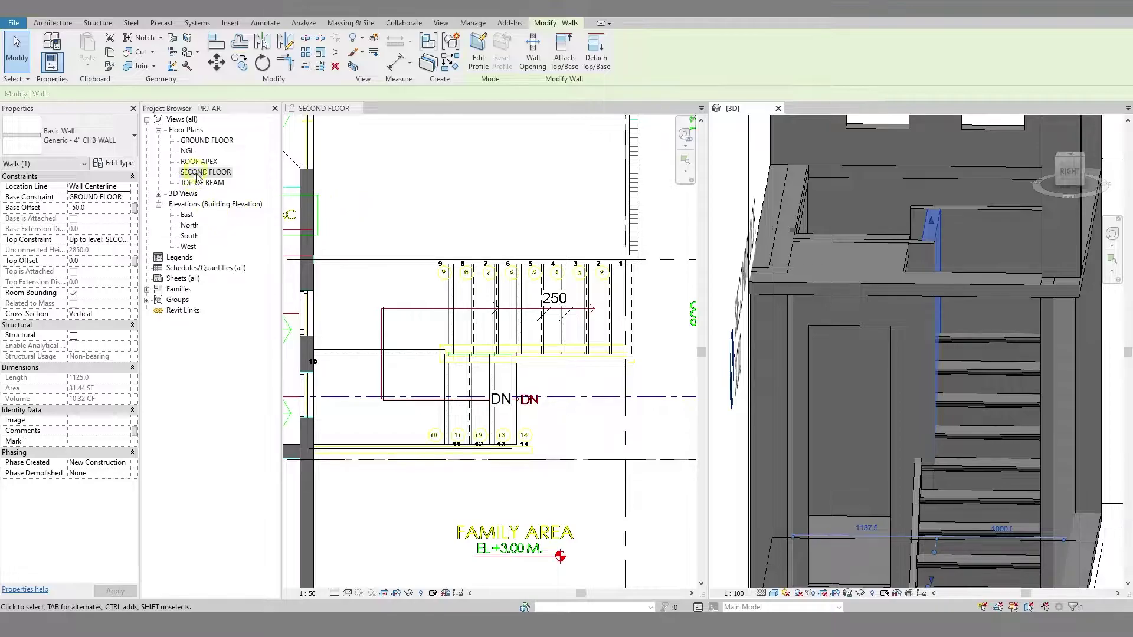
pyautogui.doubleClick(203, 141)
pyautogui.press('w')
pyautogui.press('t')
pyautogui.click(785, 110)
pyautogui.press('z')
pyautogui.press('a')
pyautogui.scroll(5, 467, 402)
pyautogui.press('Escape')
# Shift the short ground-floor wall between the two stair flights slightly away from the lower flight in the plan
pyautogui.click(480, 389)
pyautogui.moveTo(479, 387); pyautogui.dragTo(493, 407)
pyautogui.scroll(5, 924, 380)
pyautogui.keyDown('shift'); pyautogui.moveTo(915, 378); pyautogui.dragTo(886, 299, button='middle'); pyautogui.keyUp('shift')
pyautogui.press('Escape')
pyautogui.click(551, 418)
pyautogui.press('Escape')
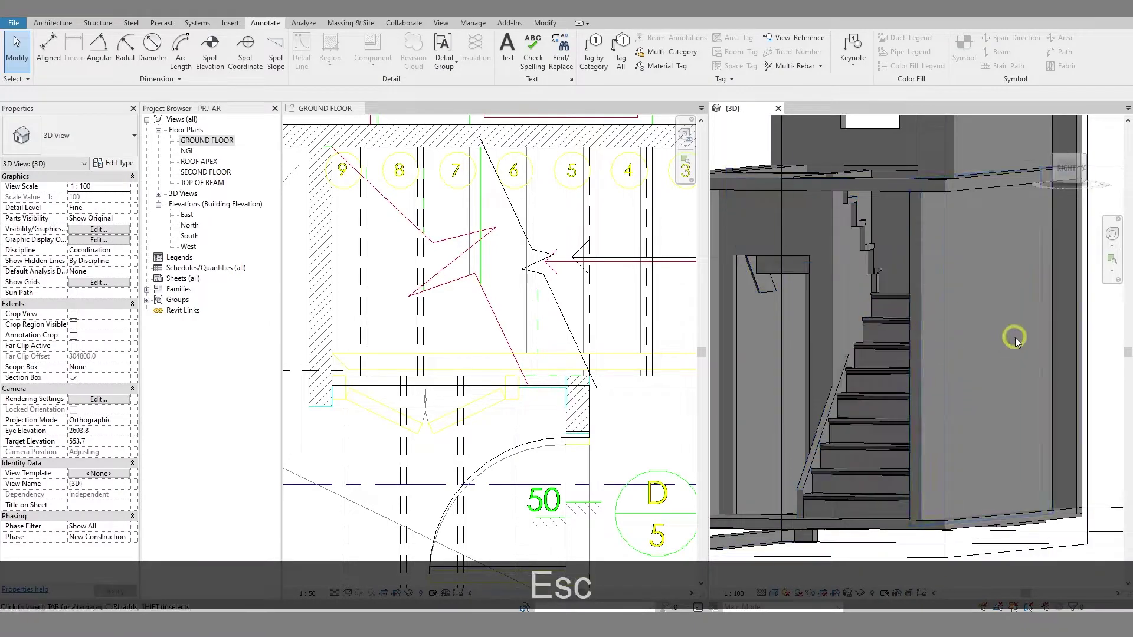
# Lower the top of the wall crossing beneath the lower flight to the stair tread, at about -1051 mm top offset
pyautogui.scroll(-5, 1014, 340)
pyautogui.click(1006, 303)
pyautogui.keyDown('shift'); pyautogui.moveTo(1007, 304); pyautogui.dragTo(978, 306, button='middle'); pyautogui.keyUp('shift')
pyautogui.scroll(5, 978, 306)
pyautogui.click(1013, 261)
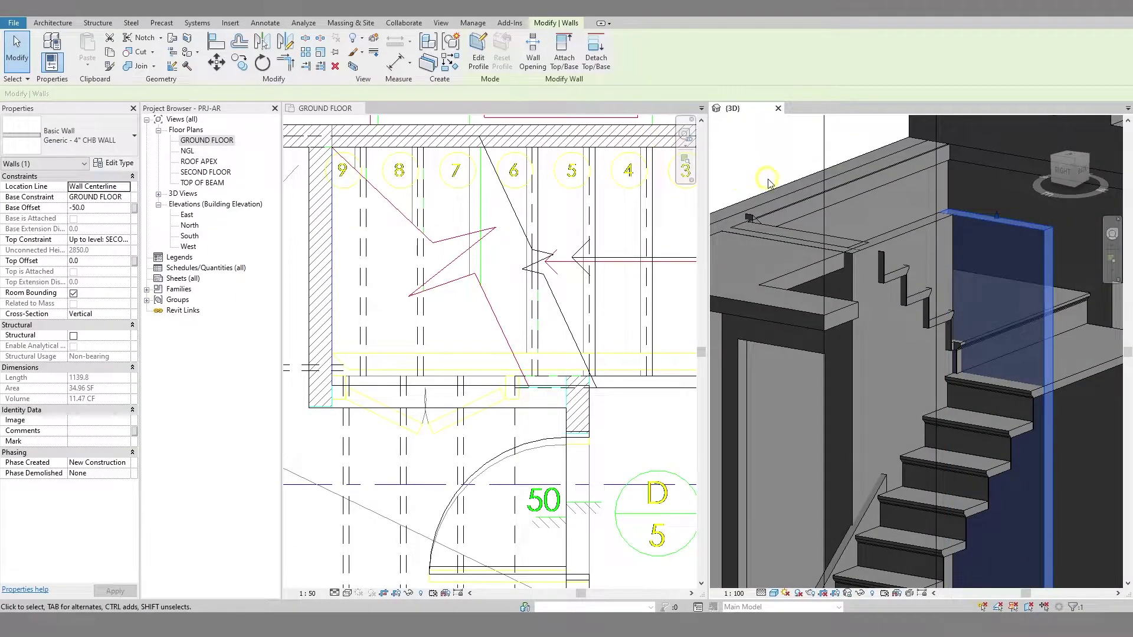
pyautogui.click(1064, 172)
pyautogui.scroll(-4, 974, 248)
pyautogui.moveTo(856, 331); pyautogui.dragTo(941, 346, button='middle')
pyautogui.moveTo(855, 244); pyautogui.dragTo(851, 244)
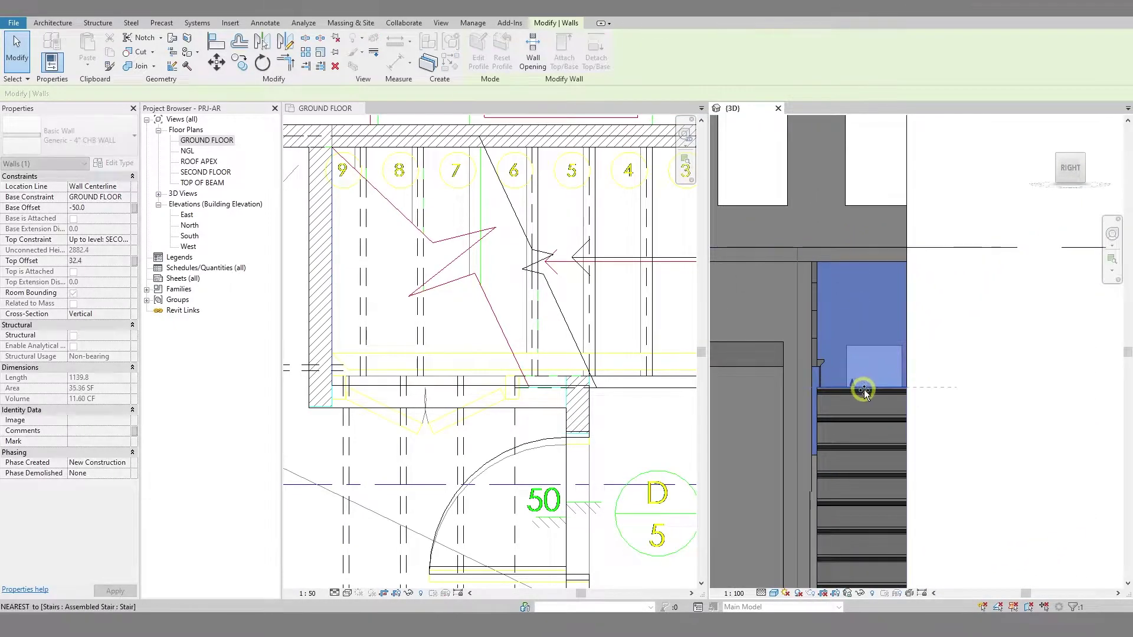
pyautogui.moveTo(863, 391); pyautogui.dragTo(864, 390)
pyautogui.keyDown('shift'); pyautogui.moveTo(947, 324); pyautogui.dragTo(870, 319, button='middle'); pyautogui.keyUp('shift')
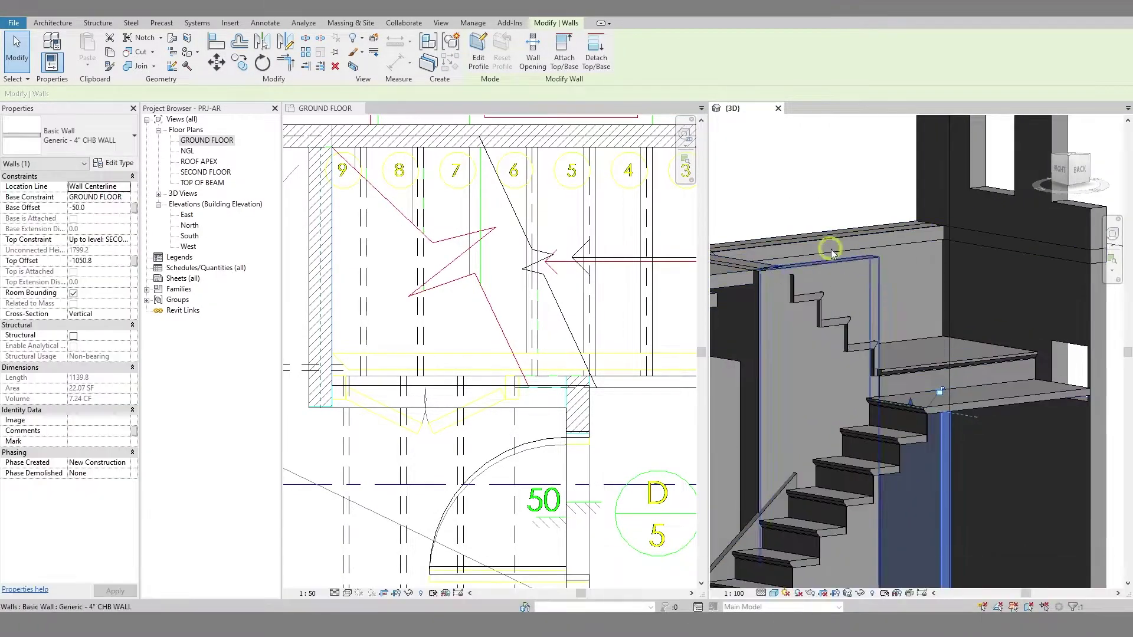
# Set the work plane with the Pick a plane option for the wall between the two stair flights
pyautogui.click(61, 24)
pyautogui.click(899, 50)
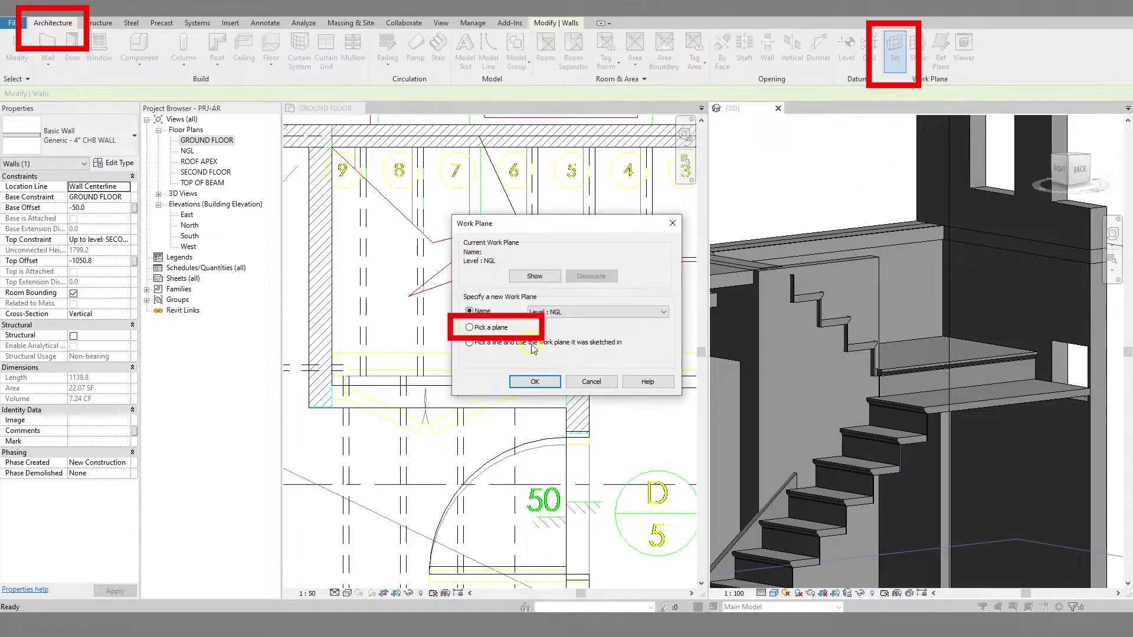
pyautogui.click(526, 381)
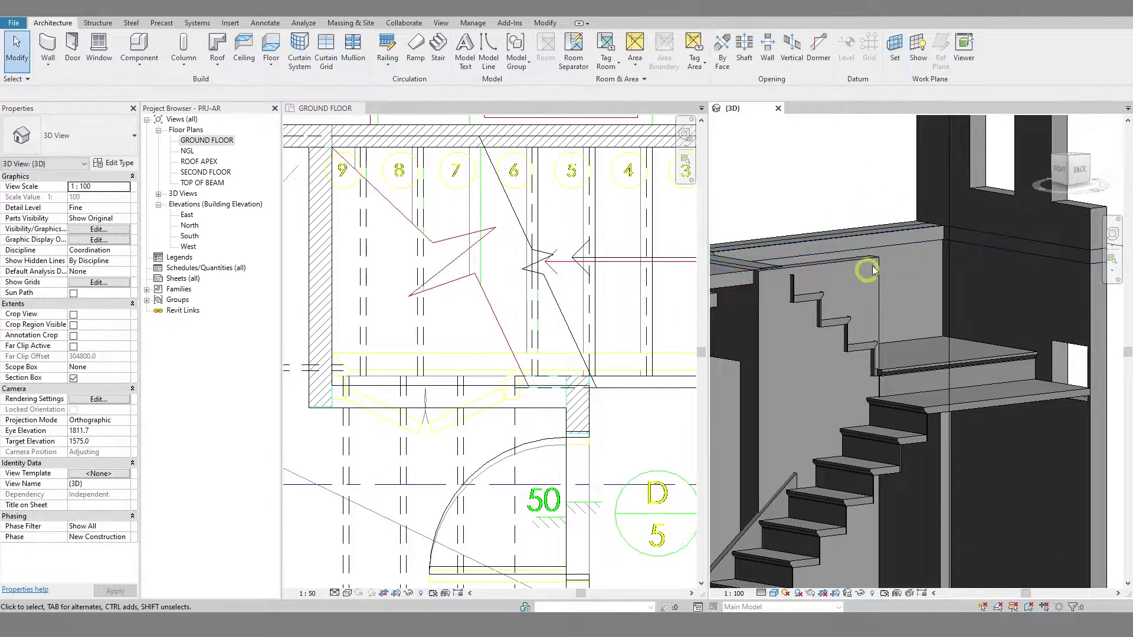
# Edit the profile of the wall between the flights, sketching stepped lines along the upper flight's treads and risers in the back view
pyautogui.click(849, 263)
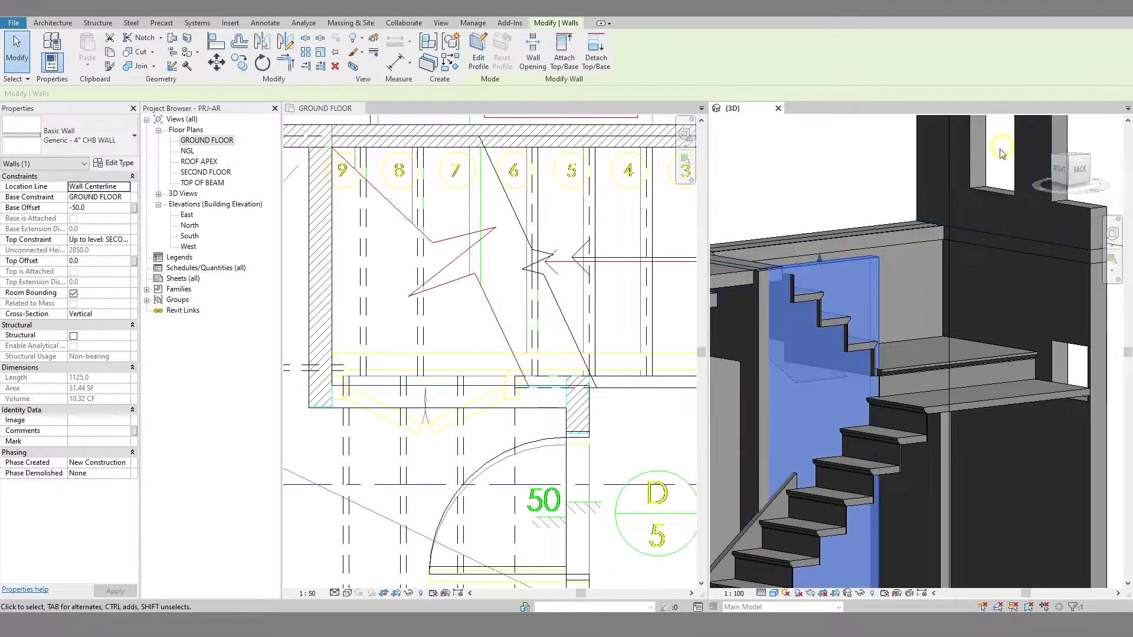
pyautogui.click(1079, 171)
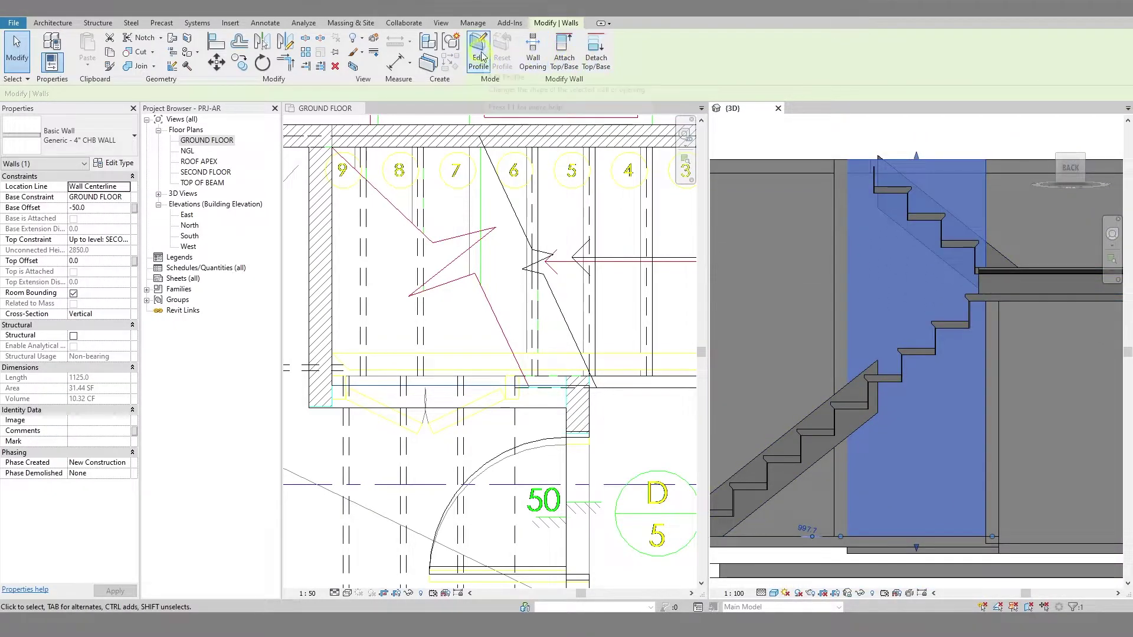
pyautogui.click(482, 56)
pyautogui.click(721, 131)
pyautogui.scroll(5, 978, 182)
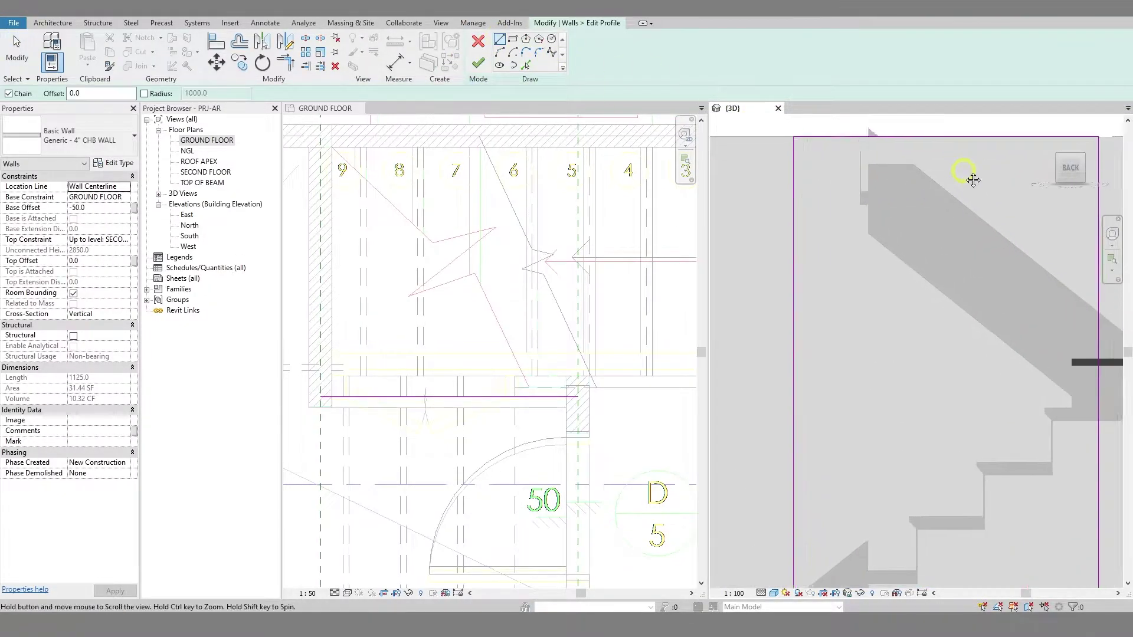
pyautogui.moveTo(978, 182); pyautogui.dragTo(890, 184, button='middle')
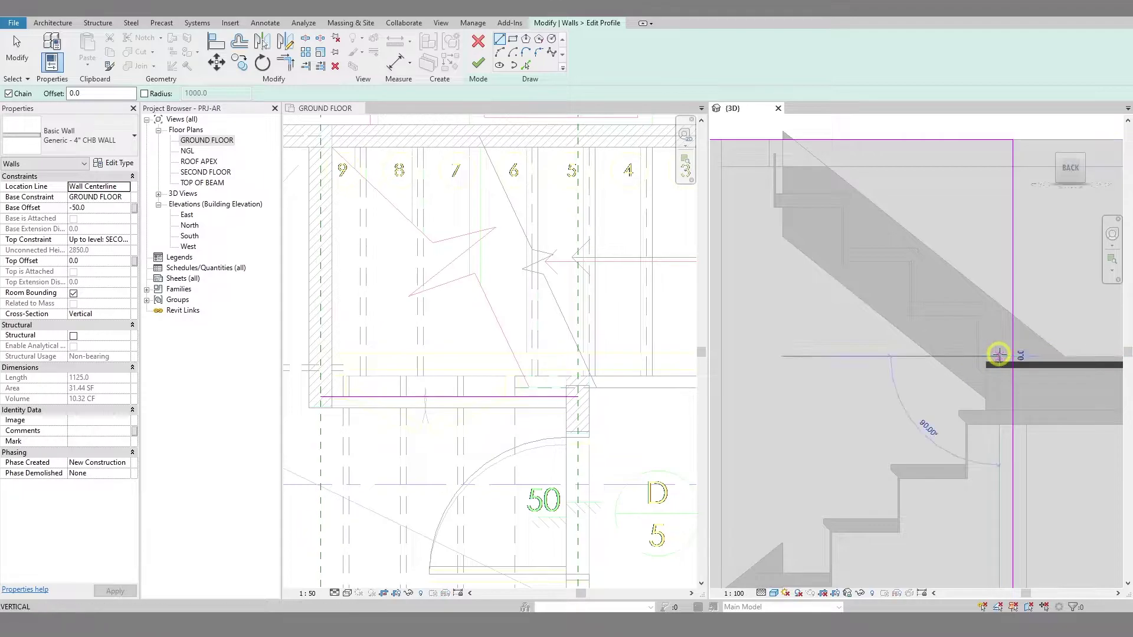
pyautogui.click(999, 355)
pyautogui.click(980, 356)
pyautogui.click(979, 316)
pyautogui.click(911, 309)
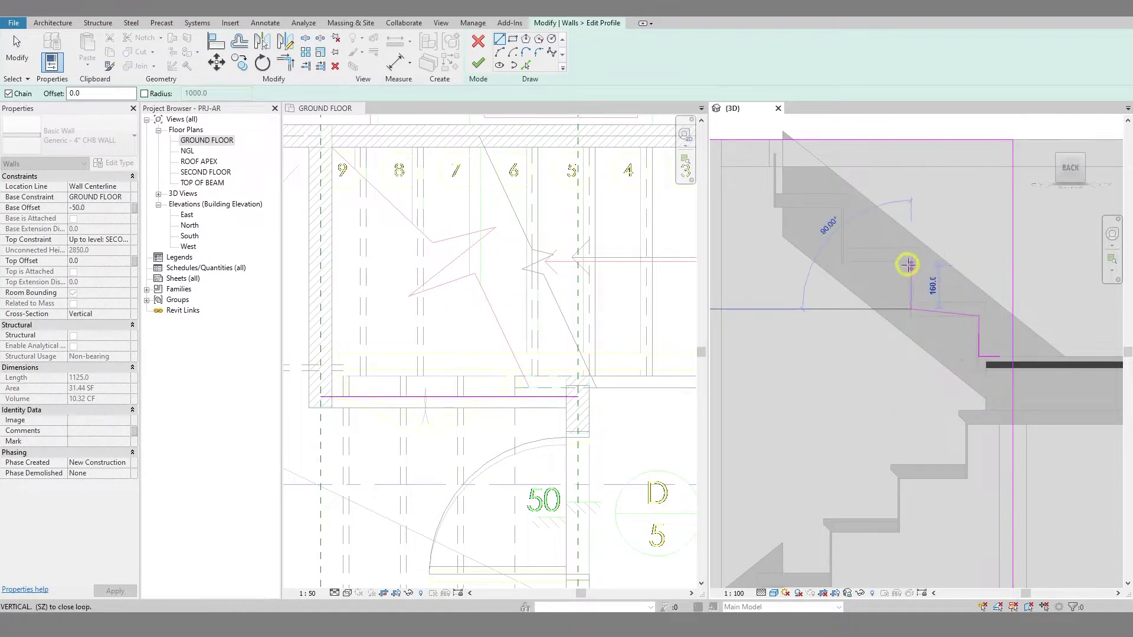
pyautogui.click(842, 265)
pyautogui.click(843, 207)
pyautogui.click(799, 208)
# Trim the upper end of the stepped outline to the wall's top boundary and level the sloping tread segment
pyautogui.moveTo(781, 207); pyautogui.dragTo(883, 293, button='middle')
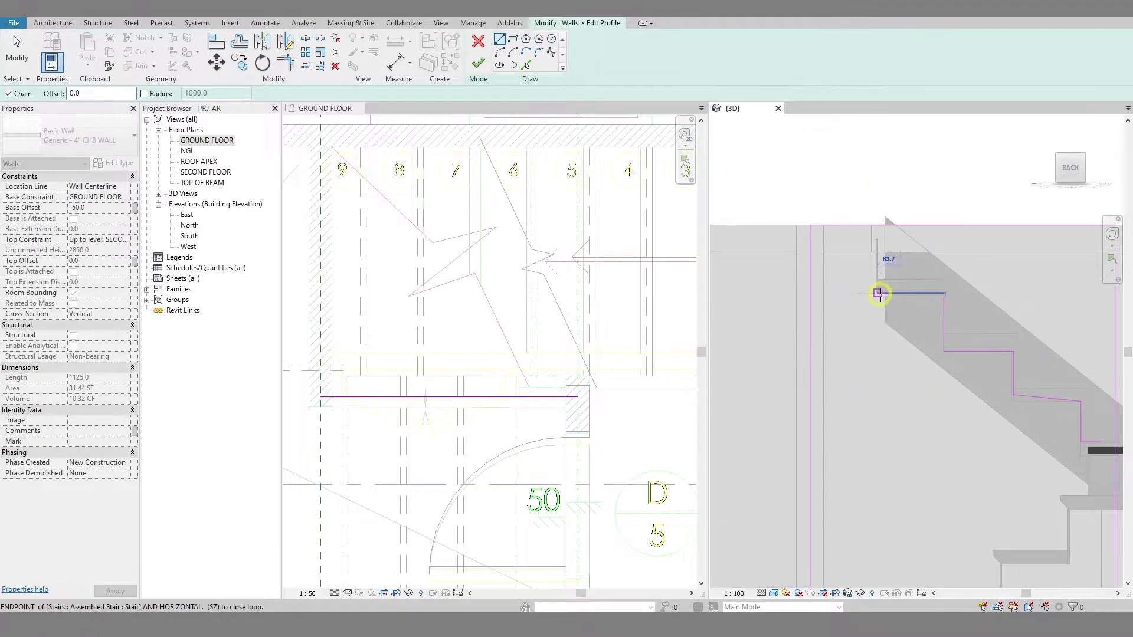
pyautogui.press('t')
pyautogui.press('r')
pyautogui.click(850, 226)
pyautogui.press('Escape')
pyautogui.moveTo(1039, 384); pyautogui.dragTo(928, 318, button='middle')
pyautogui.click(962, 336)
pyautogui.scroll(2, 966, 337)
pyautogui.moveTo(972, 335)
pyautogui.mouseDown()
pyautogui.moveTo(961, 316)
pyautogui.moveTo(971, 335)
pyautogui.mouseUp()
pyautogui.moveTo(853, 323); pyautogui.dragTo(853, 334)
pyautogui.press('Escape')
# Trim the lower end of the stepped outline to the wall's side boundary and finish the profile
pyautogui.press('t')
pyautogui.press('r')
pyautogui.click(985, 380)
pyautogui.click(1005, 404)
pyautogui.press('Escape')
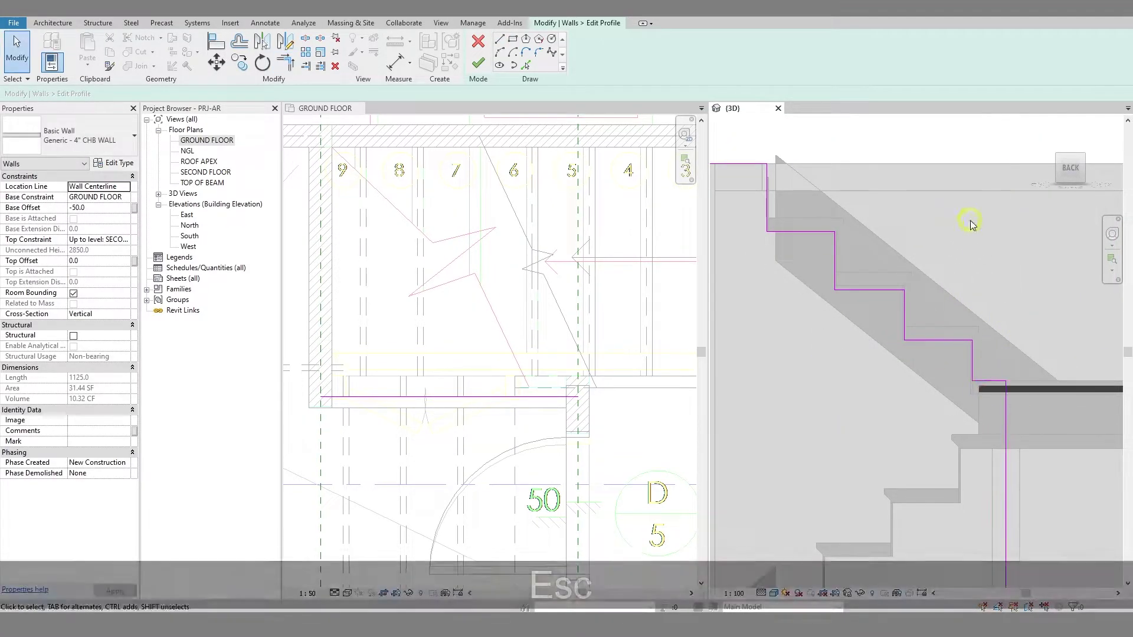
pyautogui.click(478, 63)
# Align the face of the stepped wall with the side of the upper stair flight
pyautogui.press('a')
pyautogui.press('l')
pyautogui.click(854, 243)
pyautogui.click(843, 217)
pyautogui.press('Escape')
pyautogui.scroll(-2, 936, 273)
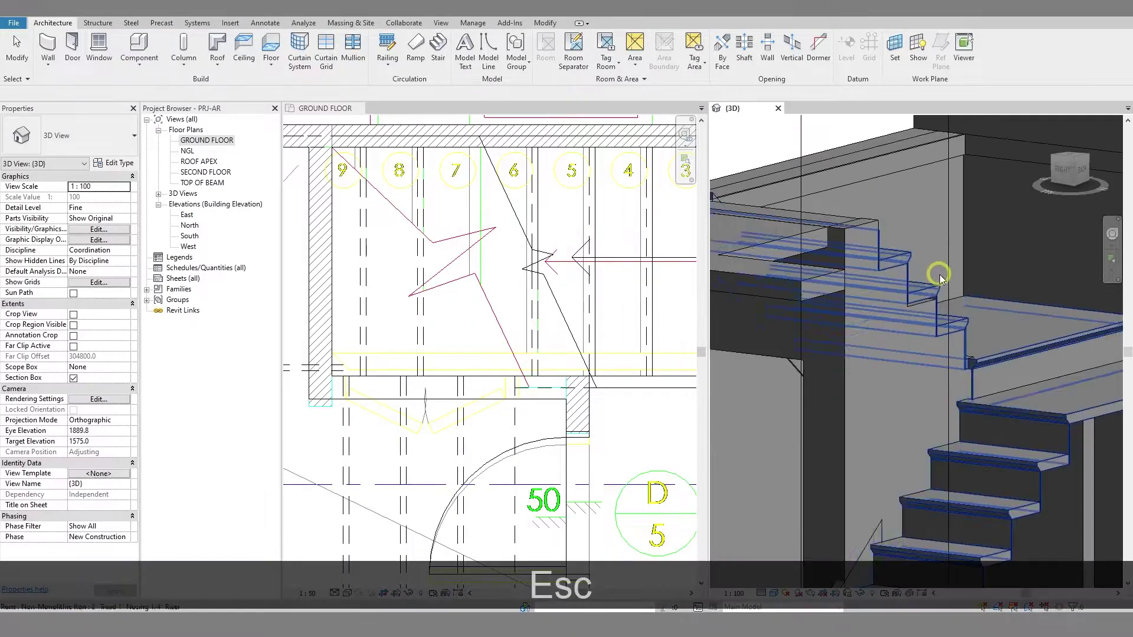
# Set both the left and right supports of the stair type to Carriage (Open)
pyautogui.keyDown('shift'); pyautogui.moveTo(938, 277); pyautogui.dragTo(1025, 390, button='middle'); pyautogui.keyUp('shift')
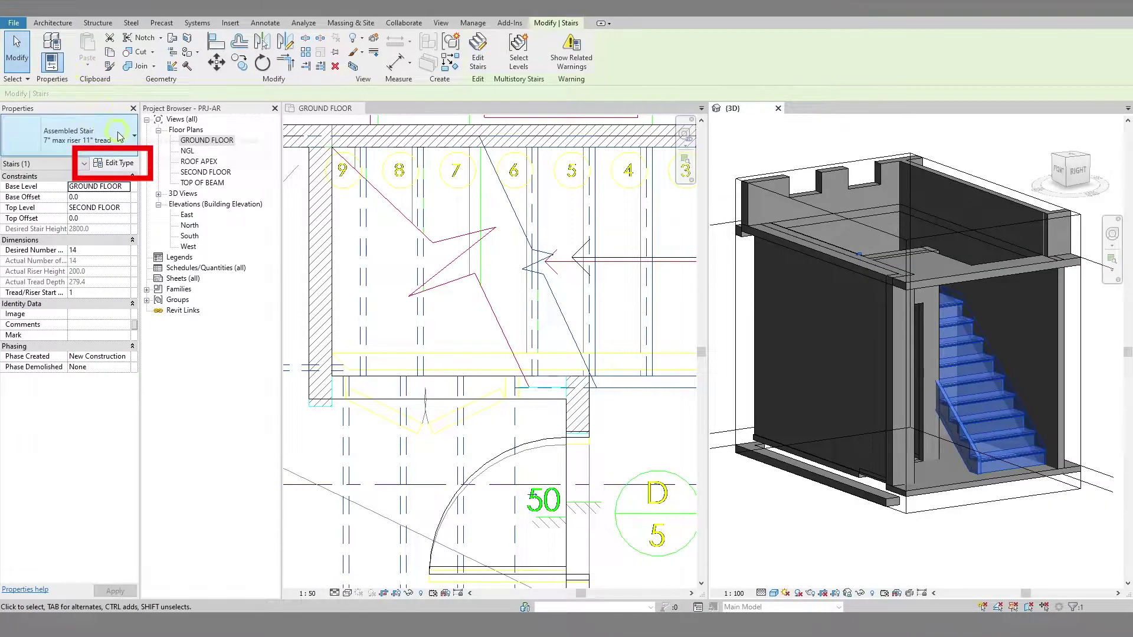
pyautogui.click(118, 163)
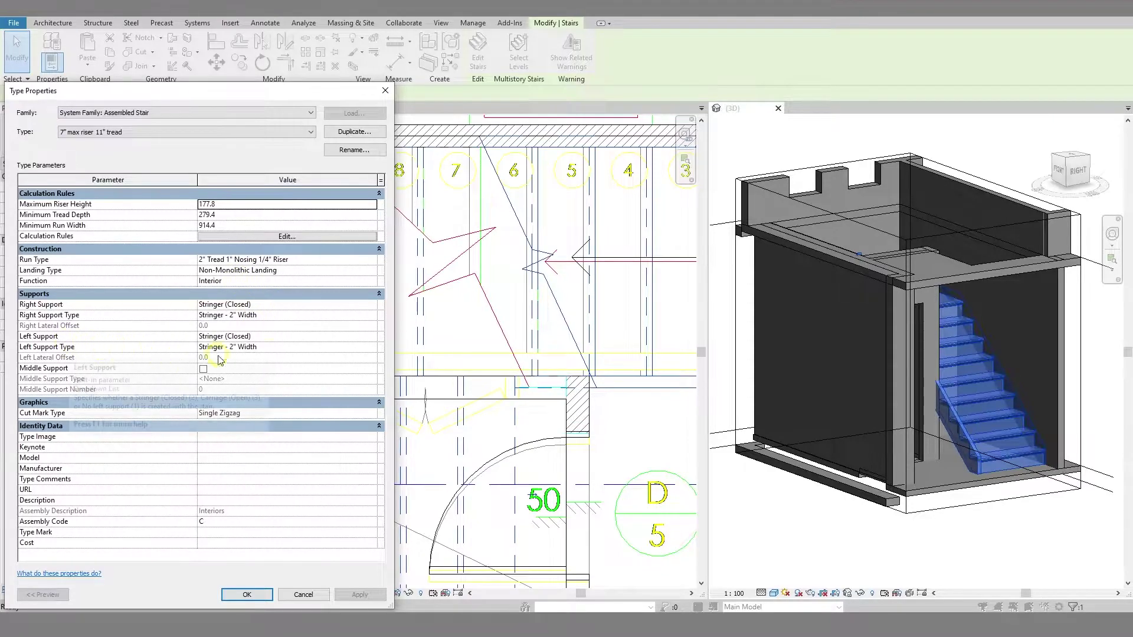
pyautogui.click(371, 337)
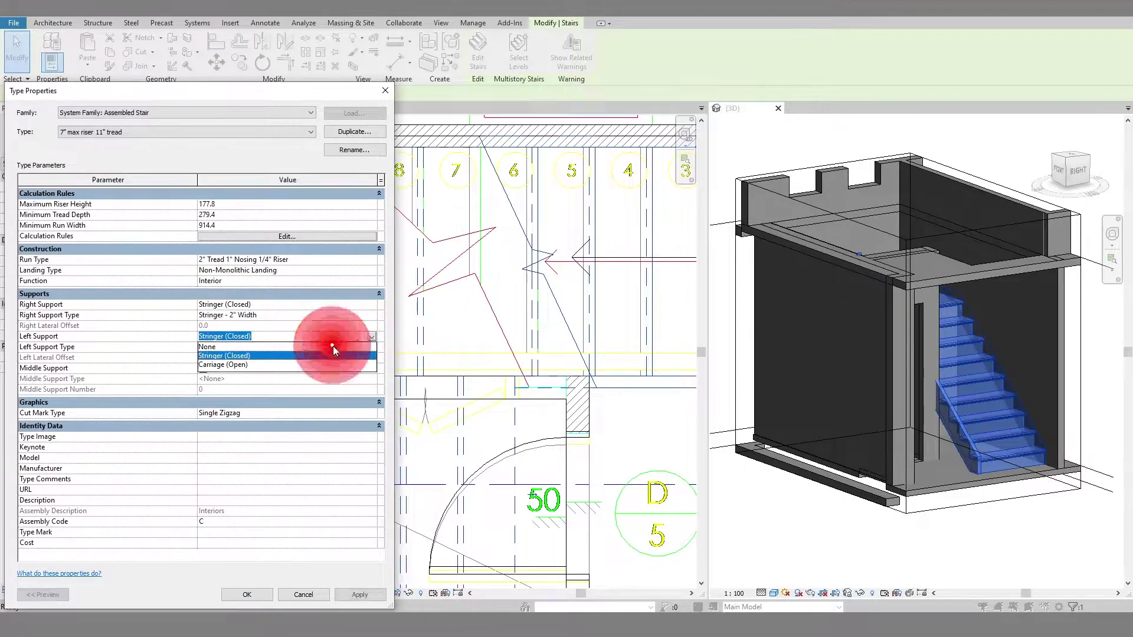
pyautogui.click(257, 365)
pyautogui.click(367, 307)
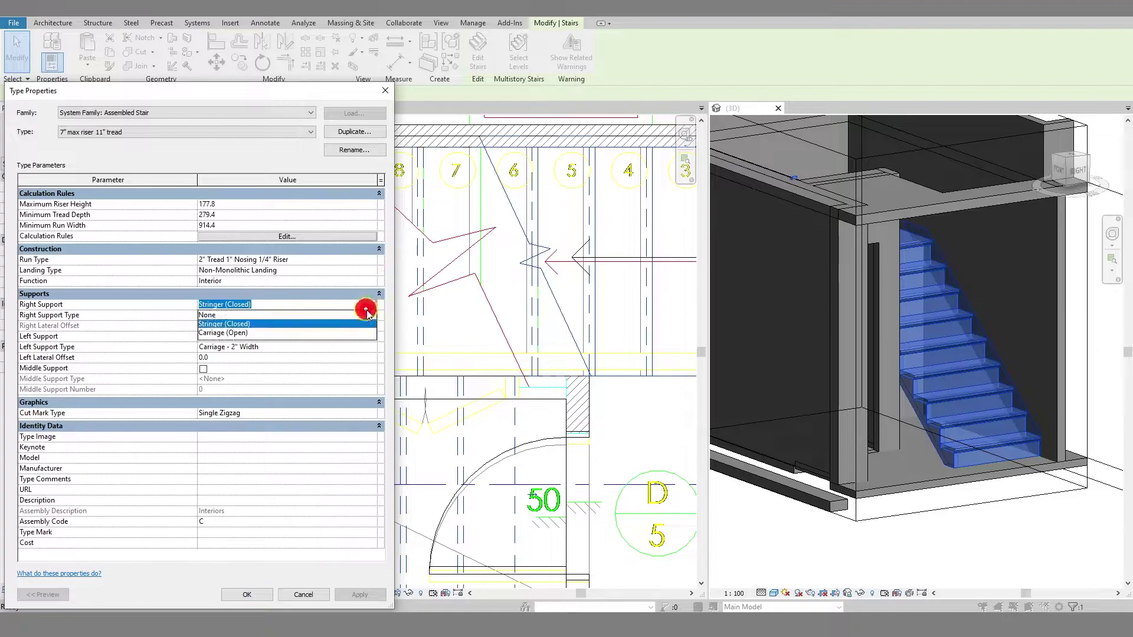
pyautogui.click(253, 333)
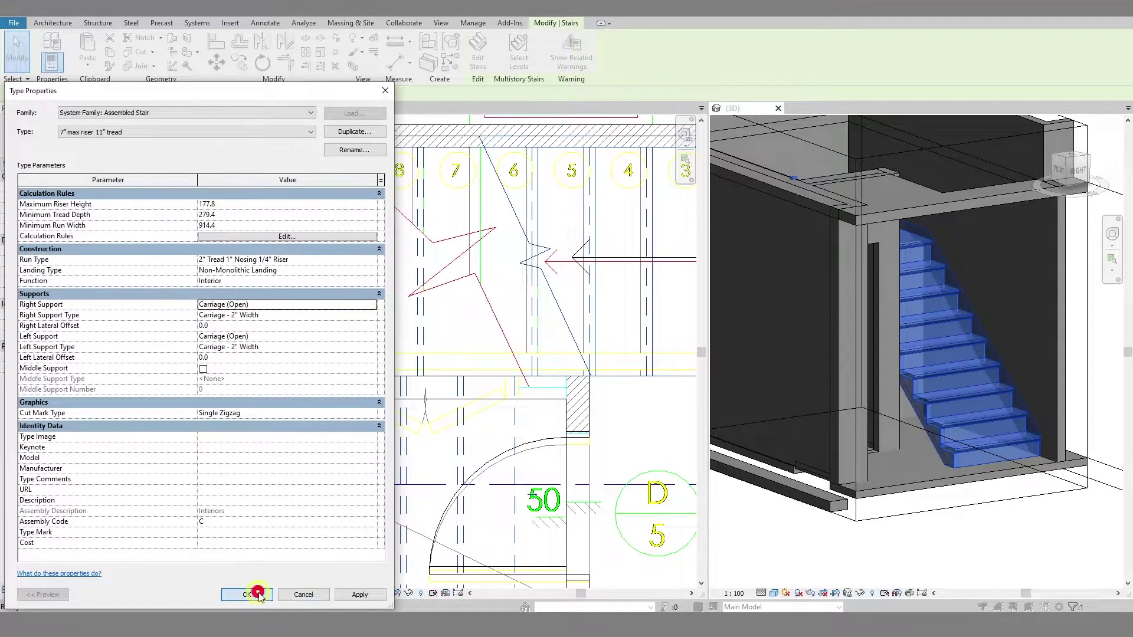
pyautogui.click(258, 594)
pyautogui.click(1032, 523)
# Start a sketched railing path in the SECOND FLOOR plan, hosted on the stair, using straight lines
pyautogui.click(387, 50)
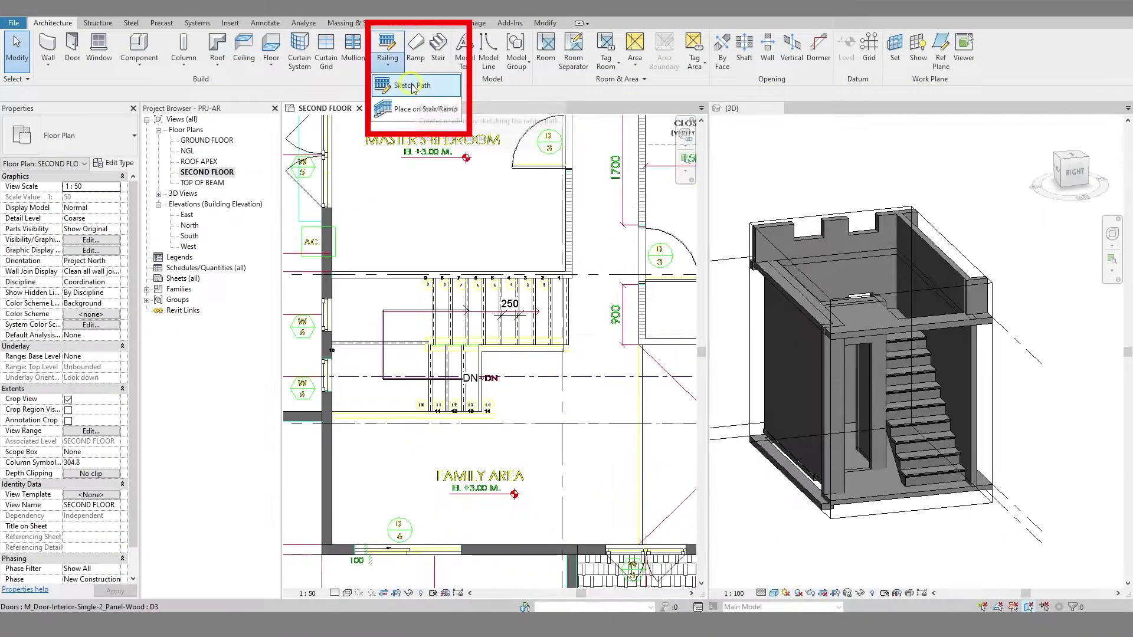
pyautogui.click(412, 87)
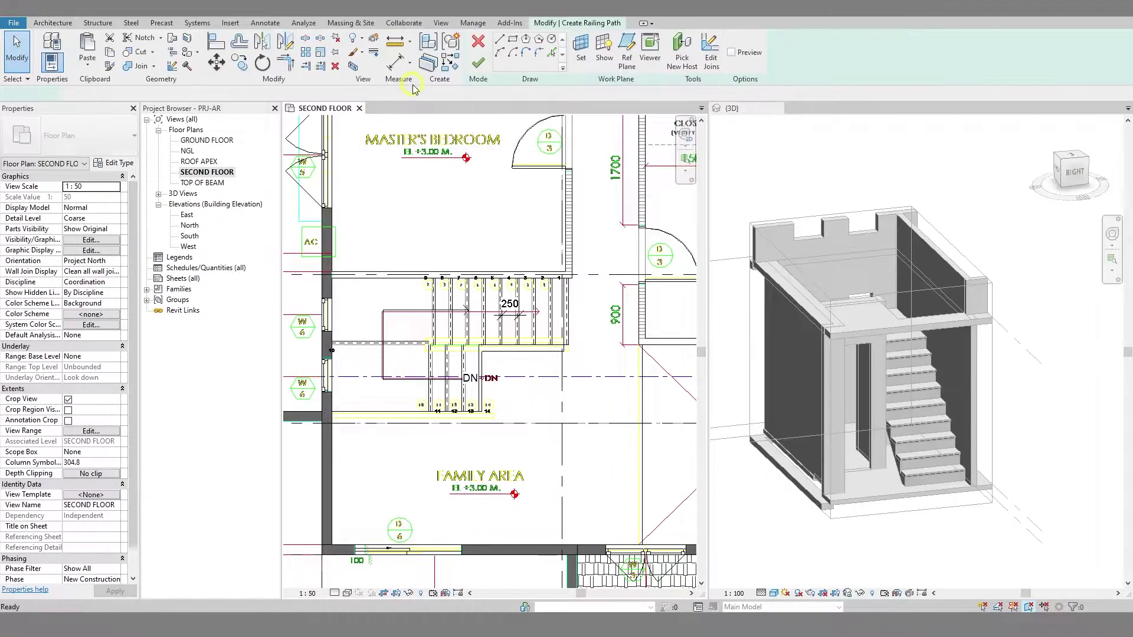
pyautogui.click(685, 59)
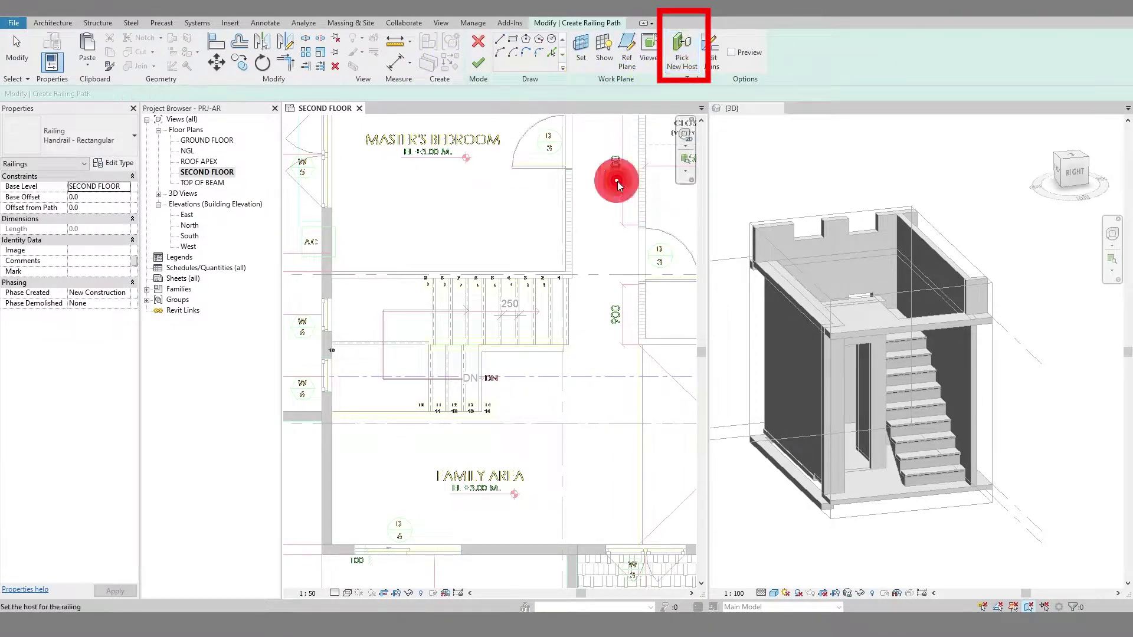
pyautogui.click(522, 311)
pyautogui.click(494, 56)
# Sketch the stair railing path along the inner edges of both flights, about 4027 mm long, and finish it
pyautogui.scroll(5, 479, 366)
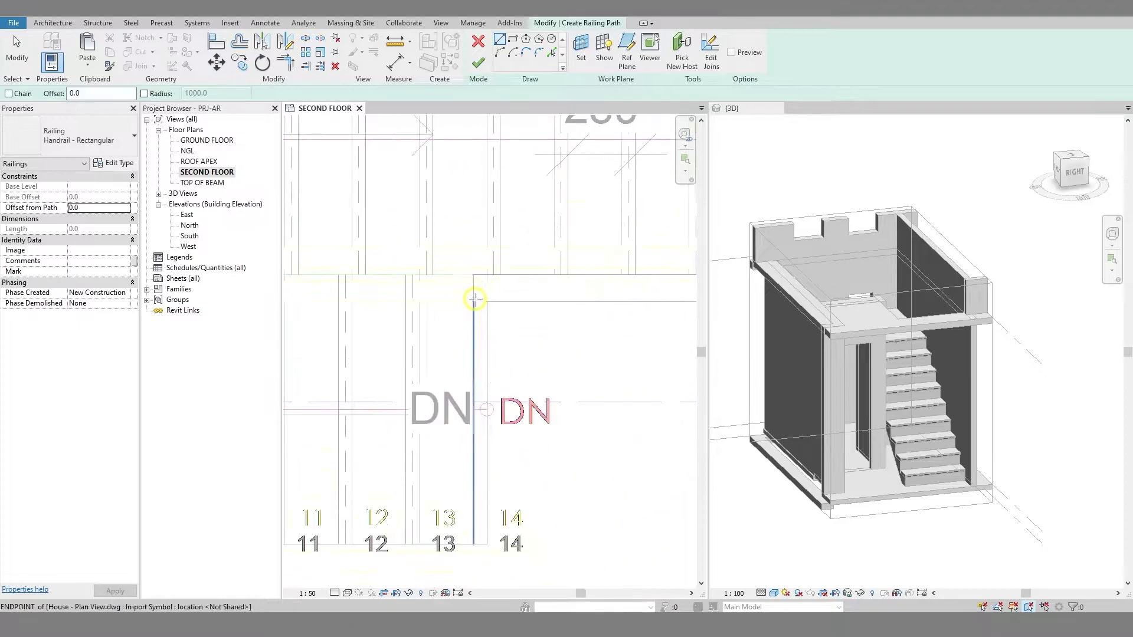
pyautogui.click(535, 289)
pyautogui.scroll(3, 527, 273)
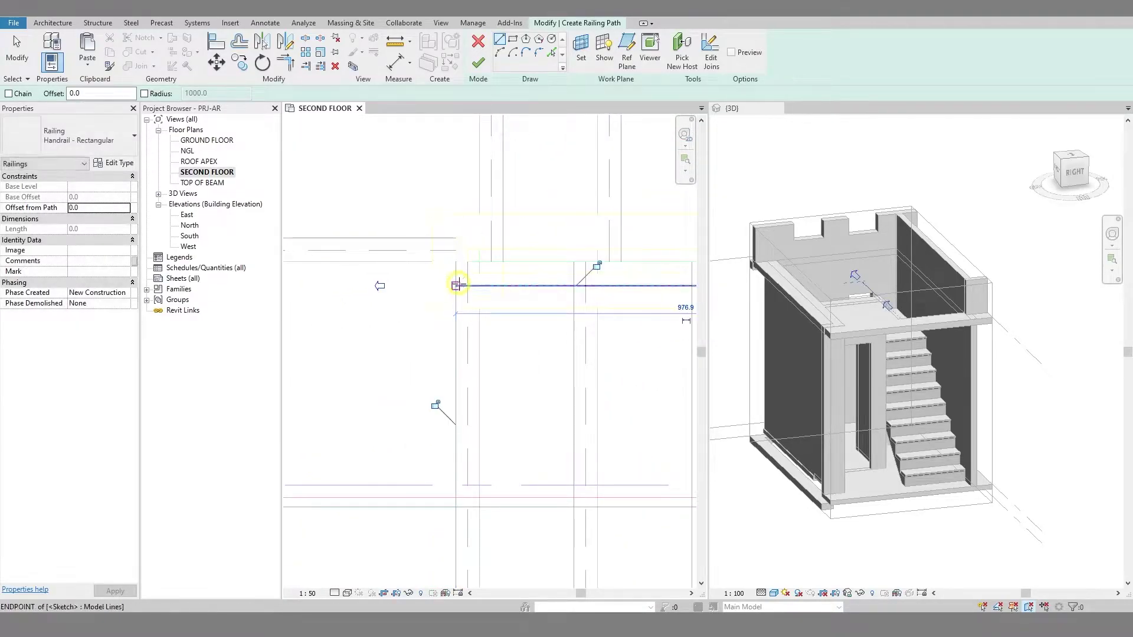
pyautogui.moveTo(455, 240); pyautogui.dragTo(467, 331, button='middle')
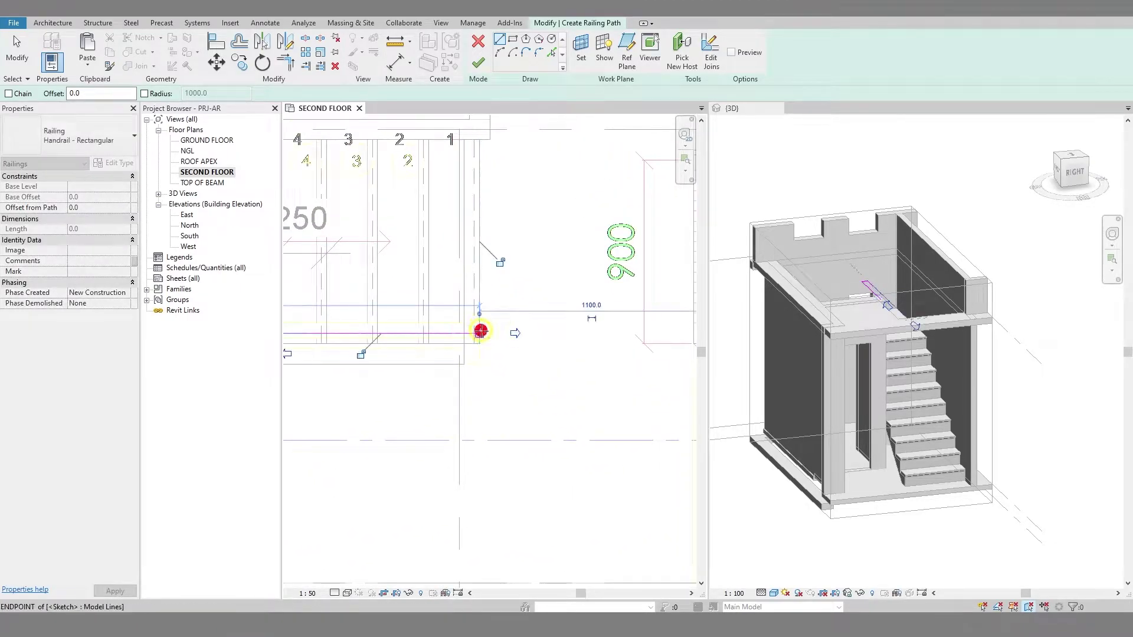
pyautogui.click(480, 332)
pyautogui.click(478, 62)
pyautogui.keyDown('shift'); pyautogui.moveTo(923, 334); pyautogui.dragTo(1021, 374, button='middle'); pyautogui.keyUp('shift')
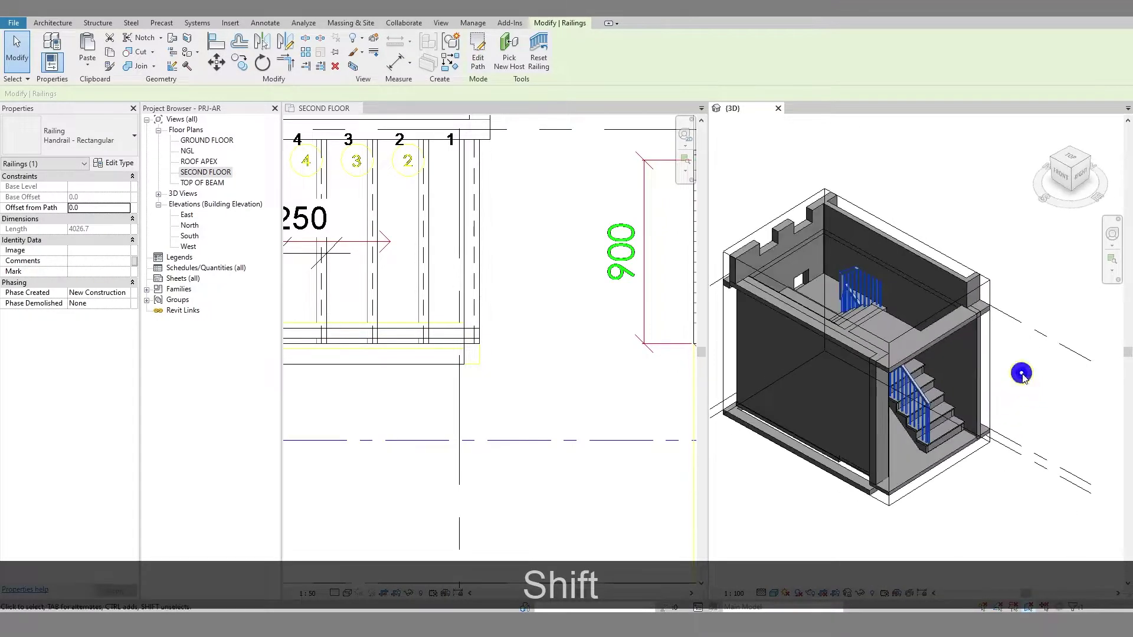
pyautogui.click(956, 264)
pyautogui.keyDown('shift'); pyautogui.moveTo(931, 271); pyautogui.dragTo(934, 240, button='middle'); pyautogui.keyUp('shift')
pyautogui.scroll(-2, 500, 336)
# Start a second sketched railing in the SECOND FLOOR plan and host it on the second-floor slab
pyautogui.moveTo(499, 336); pyautogui.dragTo(617, 345, button='middle')
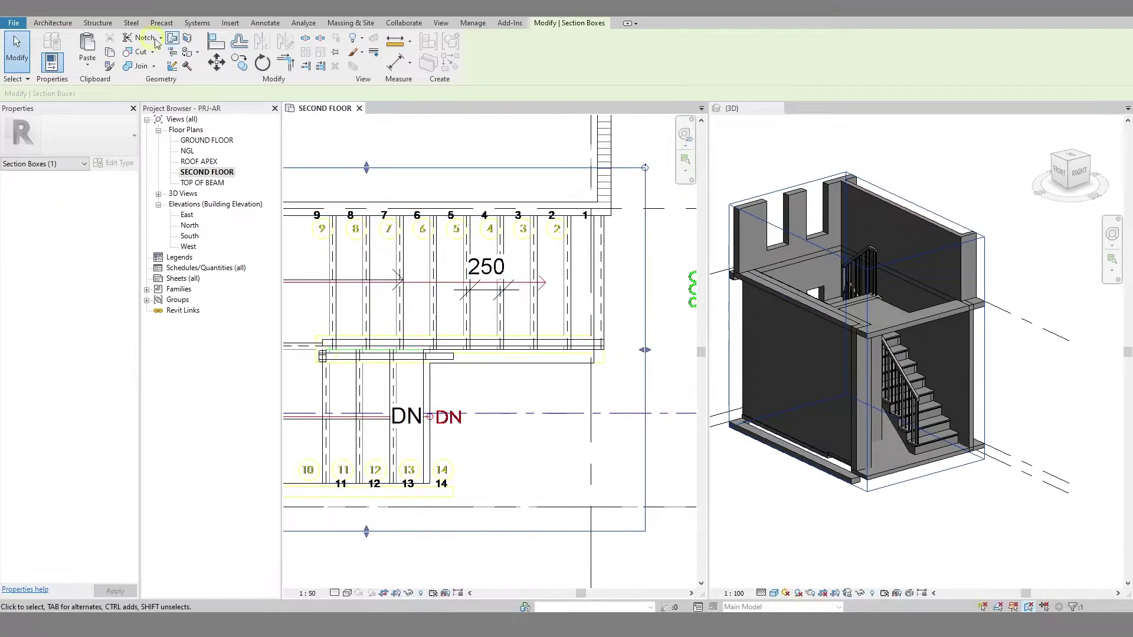
pyautogui.click(64, 25)
pyautogui.click(396, 59)
pyautogui.click(401, 81)
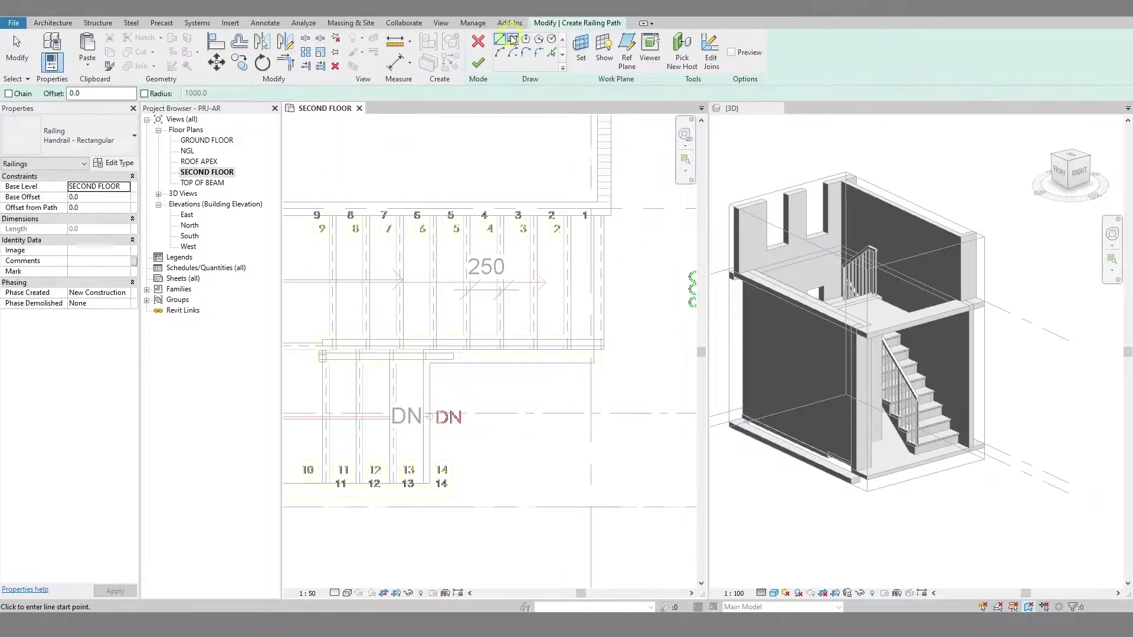
pyautogui.scroll(3, 452, 355)
pyautogui.click(682, 50)
pyautogui.press('Tab')
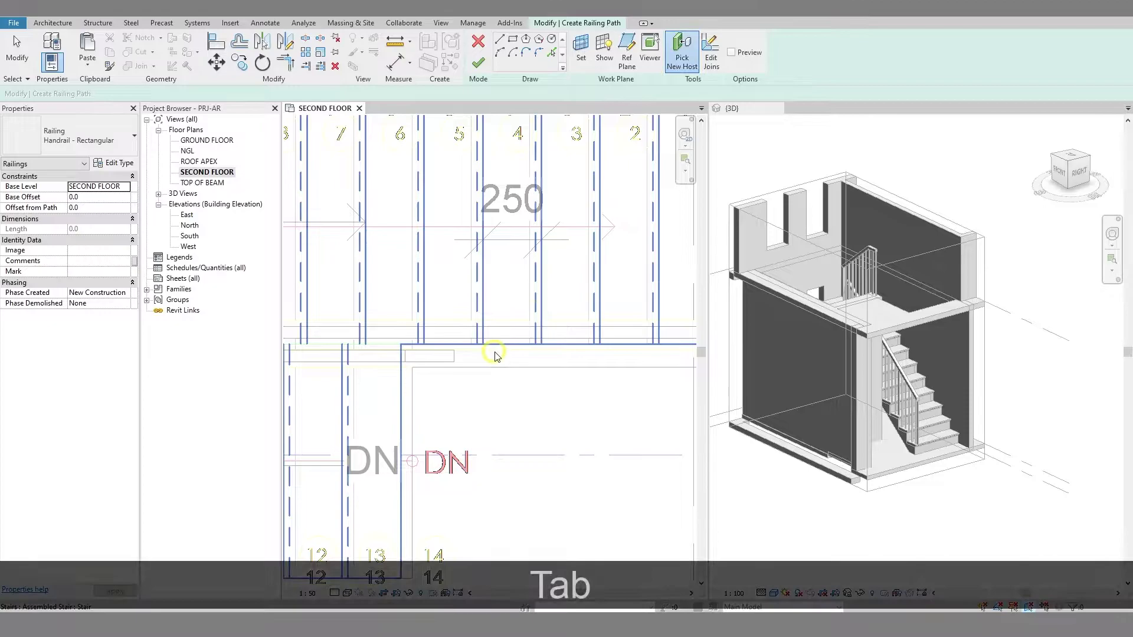
pyautogui.click(498, 357)
# Sketch an L-shaped railing path about 2099 mm long from the stair railing along the floor opening to the wall, and finish it
pyautogui.scroll(-2, 501, 359)
pyautogui.click(476, 190)
pyautogui.scroll(5, 569, 349)
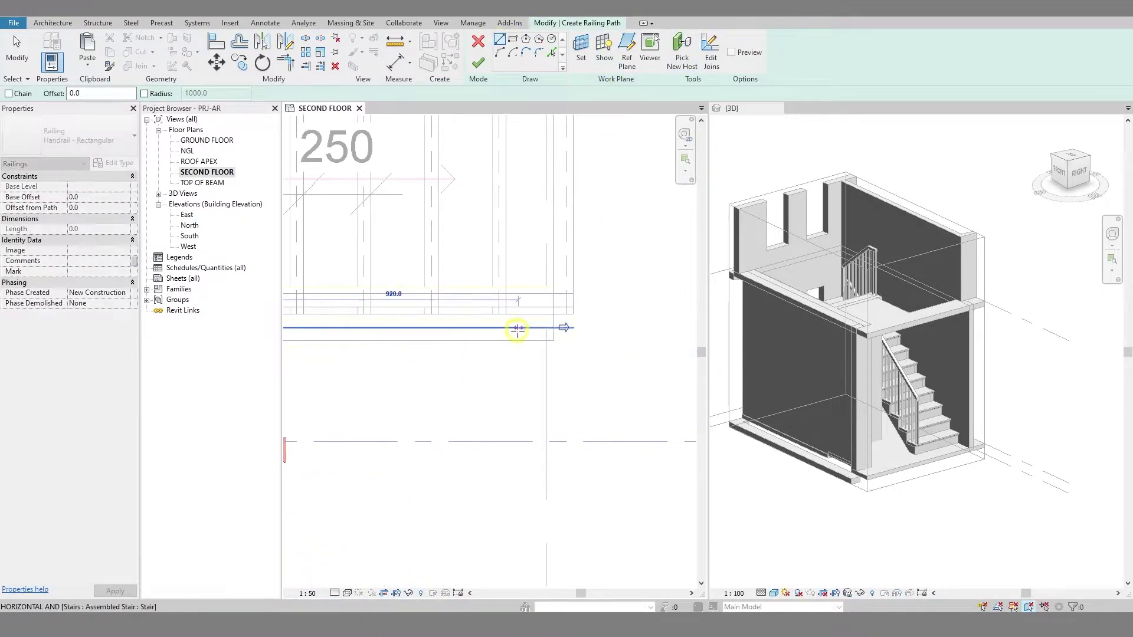
pyautogui.click(565, 326)
pyautogui.scroll(-4, 565, 313)
pyautogui.click(565, 286)
pyautogui.moveTo(565, 207); pyautogui.dragTo(569, 394, button='middle')
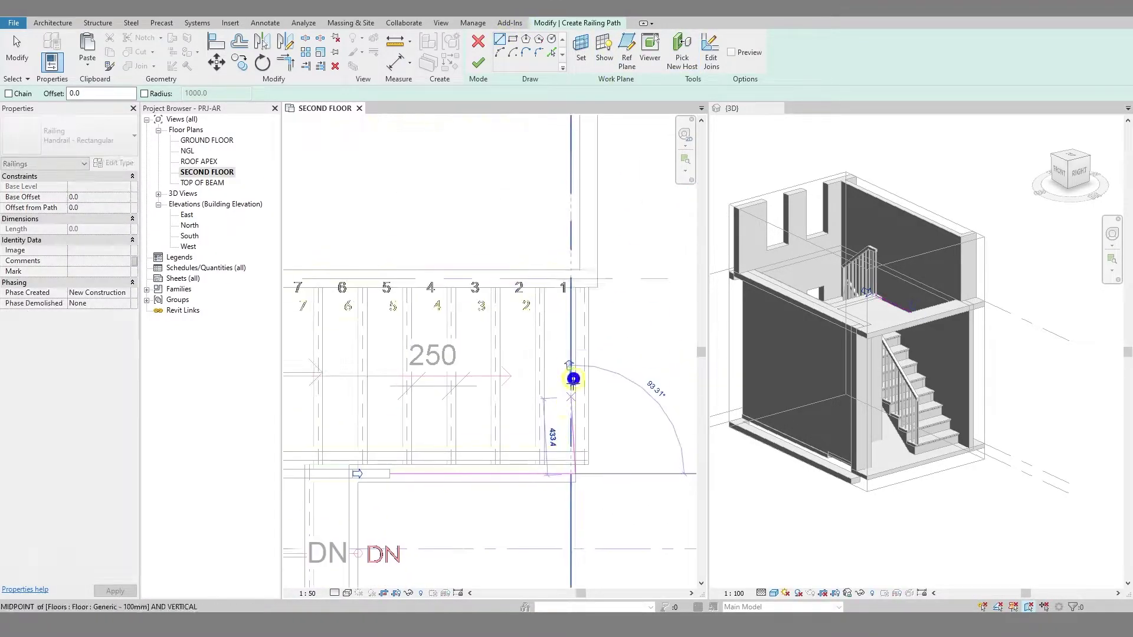
pyautogui.scroll(-1, 570, 392)
pyautogui.click(576, 303)
pyautogui.click(478, 62)
pyautogui.scroll(3, 956, 284)
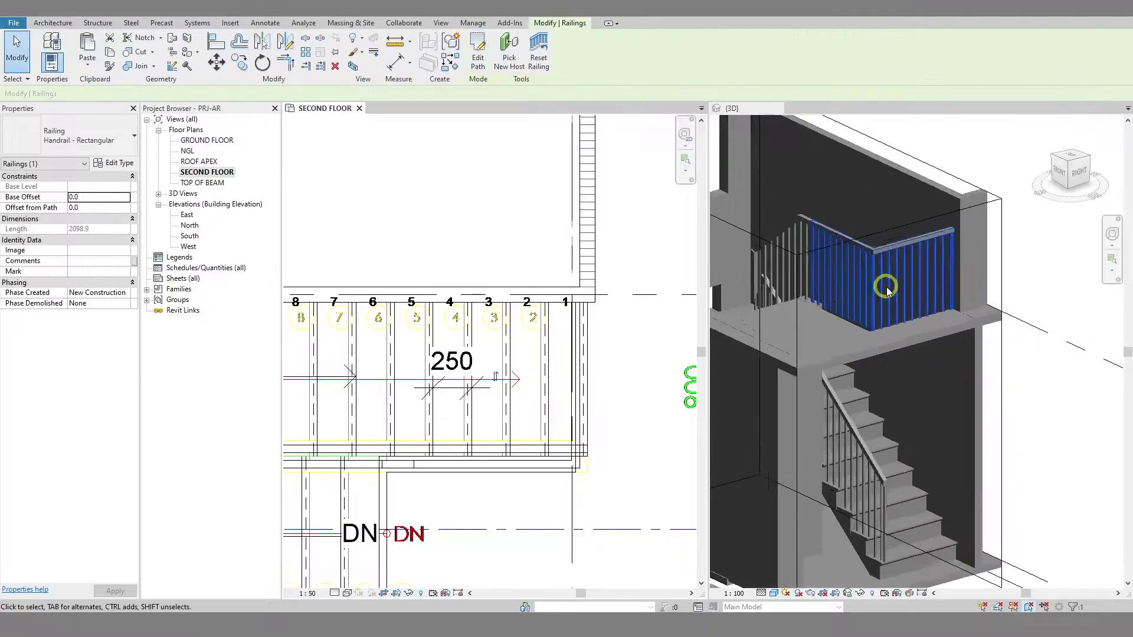
# Edit the second-floor slab's boundary, moving the opening edge to the inner edge of the upper stair flight, and finish it
pyautogui.click(971, 316)
pyautogui.moveTo(971, 317)
pyautogui.keyDown('shift'); pyautogui.mouseDown(button='middle')
pyautogui.moveTo(1029, 303)
pyautogui.moveTo(943, 354)
pyautogui.moveTo(863, 349)
pyautogui.moveTo(860, 409)
pyautogui.mouseUp(button='middle'); pyautogui.keyUp('shift')
pyautogui.click(908, 401)
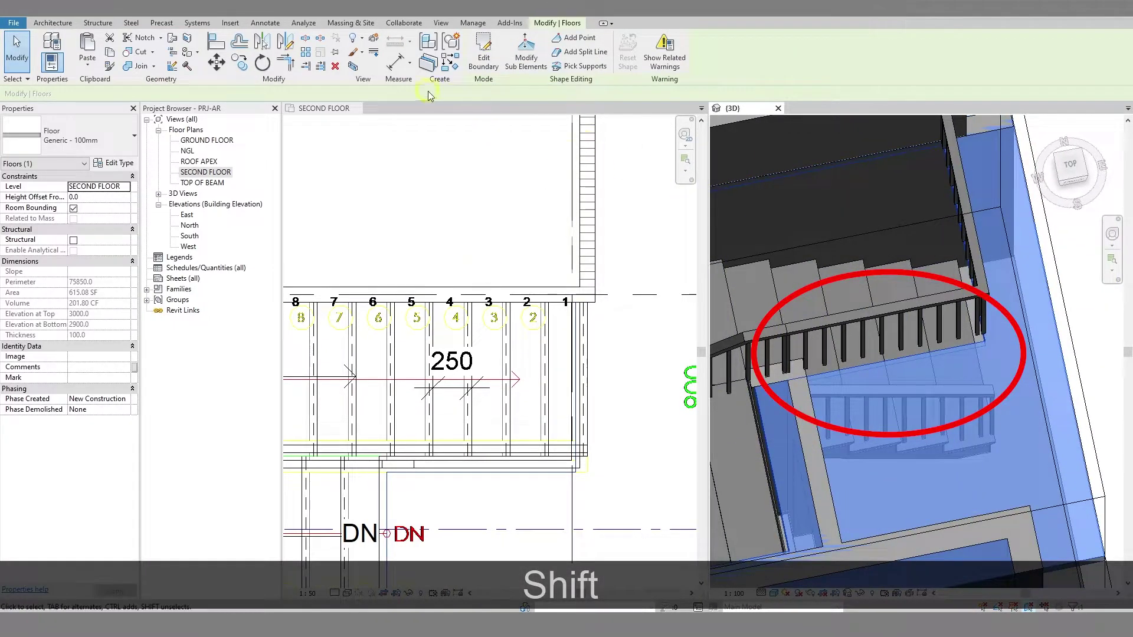
pyautogui.click(322, 111)
pyautogui.scroll(-2, 457, 314)
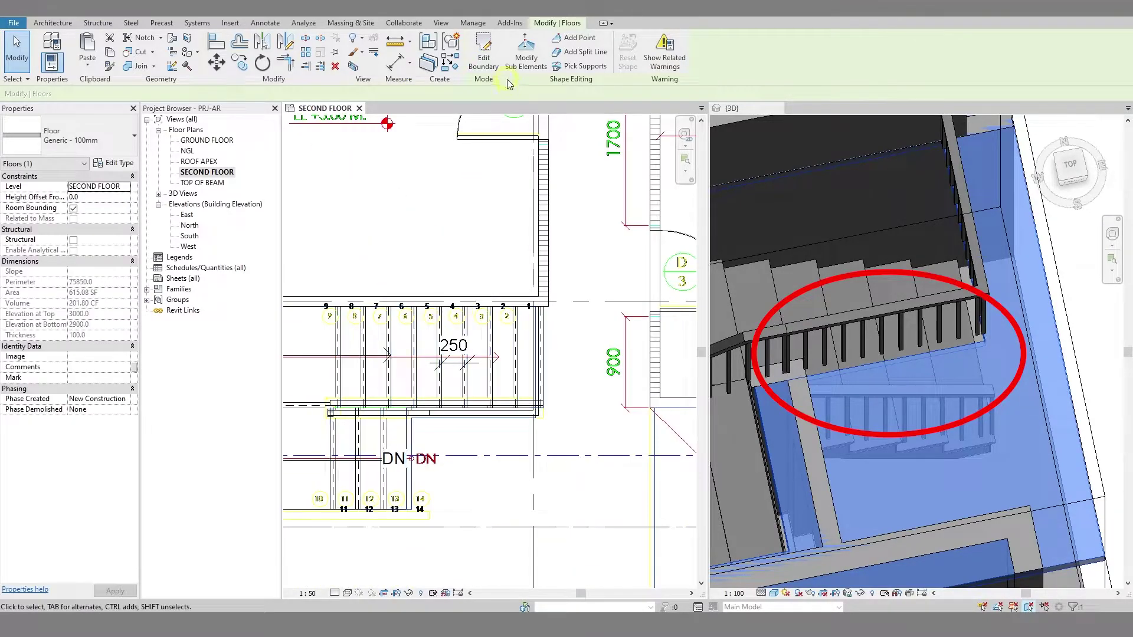
pyautogui.click(487, 63)
pyautogui.scroll(4, 450, 458)
pyautogui.click(443, 366)
pyautogui.moveTo(448, 365); pyautogui.dragTo(465, 342)
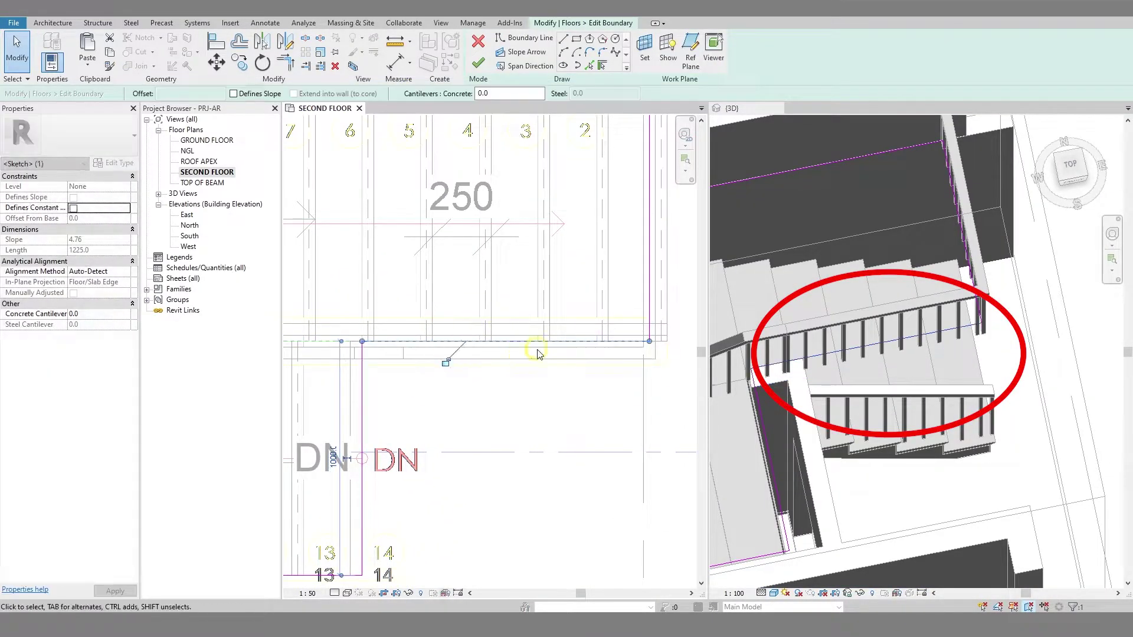
pyautogui.click(476, 64)
pyautogui.click(655, 324)
pyautogui.press('Escape')
# Sketch a straight slab-hosted railing about 2400 mm long in the SECOND FLOOR plan, from stair riser 14 to the outer wall, and finish it
pyautogui.keyDown('shift'); pyautogui.moveTo(941, 367); pyautogui.dragTo(949, 325, button='middle'); pyautogui.keyUp('shift')
pyautogui.scroll(-3, 968, 337)
pyautogui.keyDown('shift'); pyautogui.moveTo(921, 343); pyautogui.dragTo(749, 369, button='middle'); pyautogui.keyUp('shift')
pyautogui.scroll(-3, 402, 342)
pyautogui.click(389, 62)
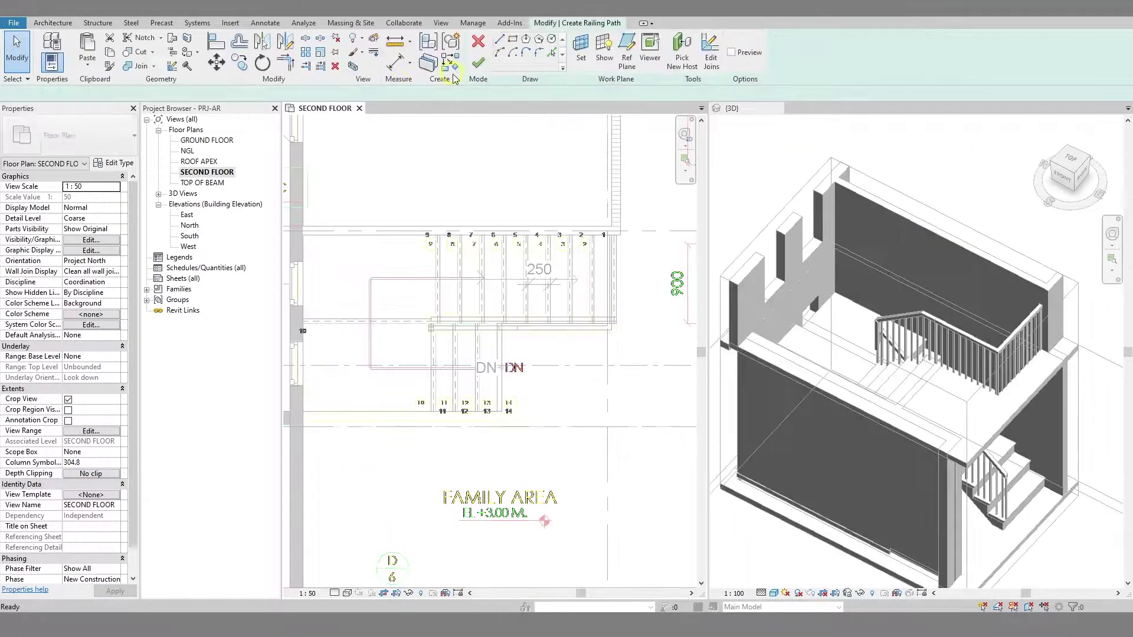
pyautogui.press('Tab')
pyautogui.click(479, 61)
pyautogui.scroll(5, 487, 413)
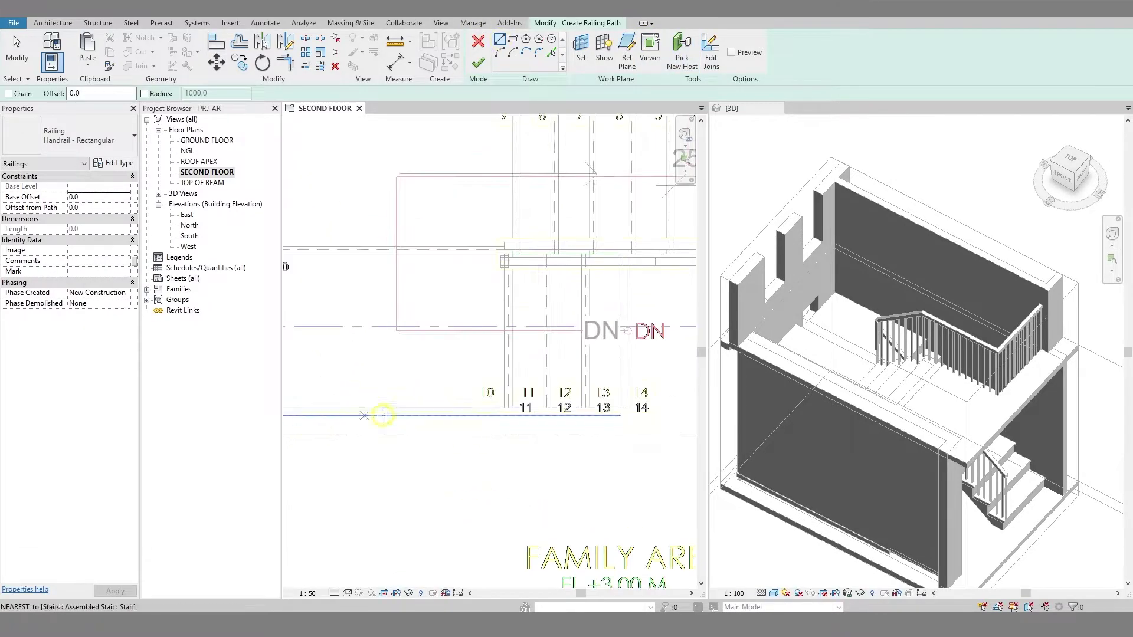
pyautogui.click(643, 397)
pyautogui.scroll(-4, 497, 428)
pyautogui.moveTo(307, 422); pyautogui.dragTo(678, 360, button='middle')
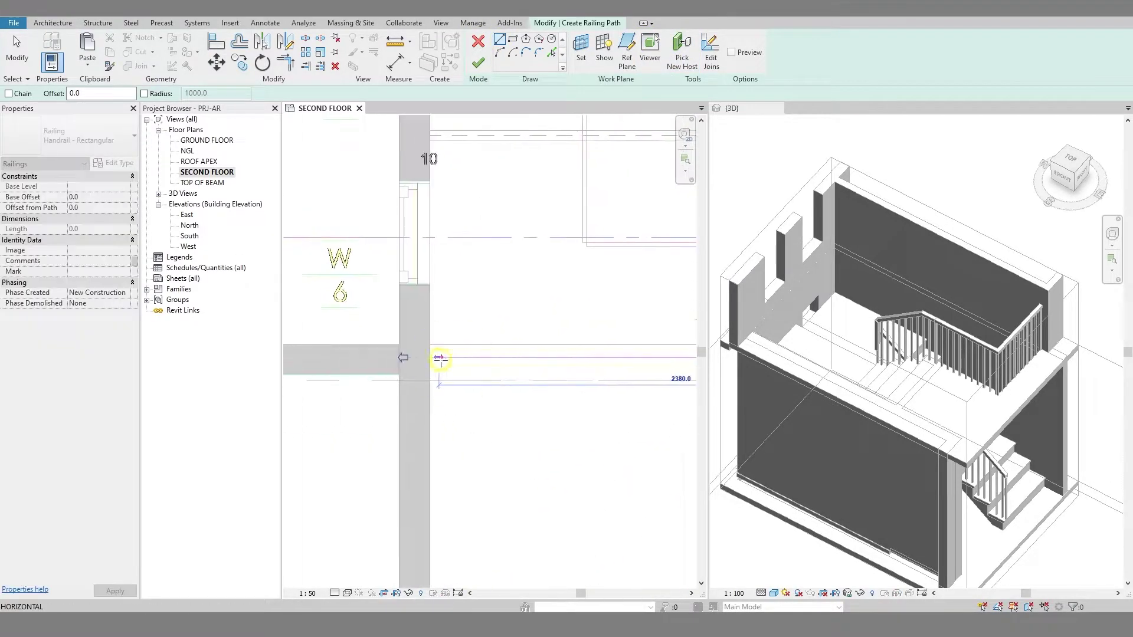
pyautogui.click(430, 357)
pyautogui.click(478, 64)
pyautogui.press('Escape')
# Fit a 3D section box around the balcony slab and extend it down past the ground floor
pyautogui.keyDown('shift'); pyautogui.moveTo(885, 240); pyautogui.dragTo(1058, 261, button='middle'); pyautogui.keyUp('shift')
pyautogui.press('z')
pyautogui.press('a')
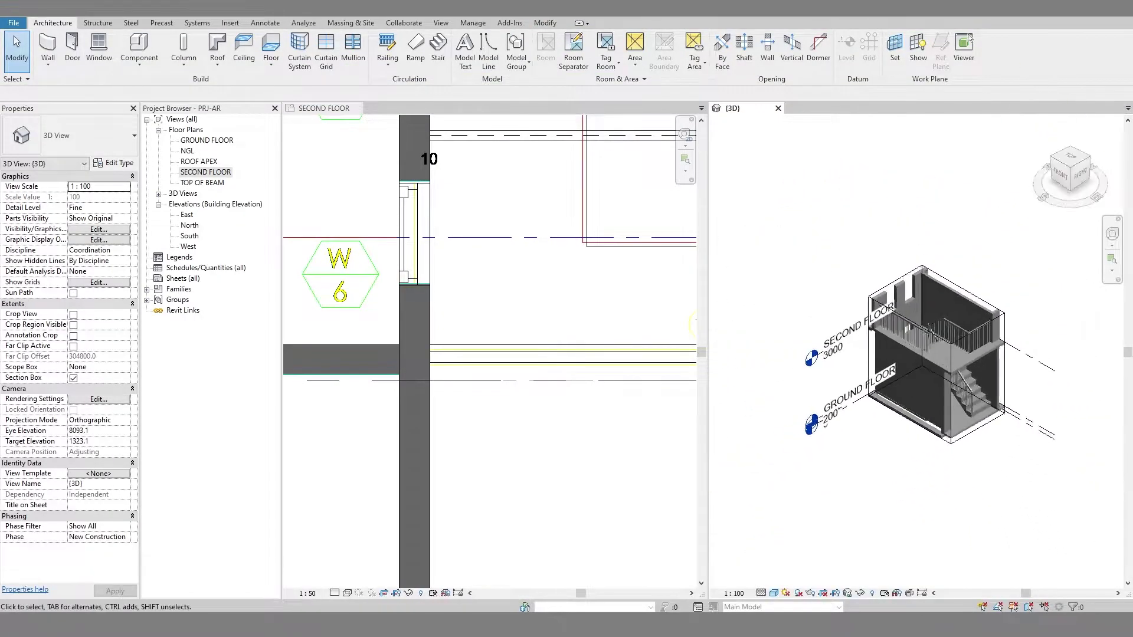
pyautogui.moveTo(503, 523); pyautogui.dragTo(488, 415, button='middle')
pyautogui.click(503, 443)
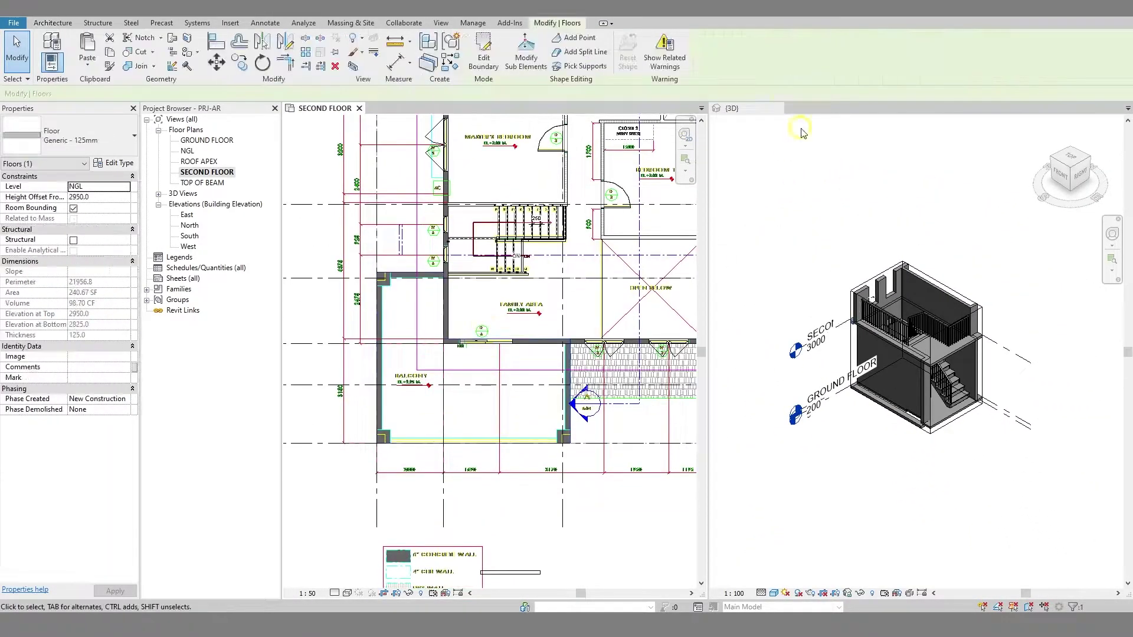
pyautogui.click(745, 109)
pyautogui.press('b')
pyautogui.press('x')
pyautogui.click(943, 311)
pyautogui.moveTo(916, 347); pyautogui.dragTo(919, 431)
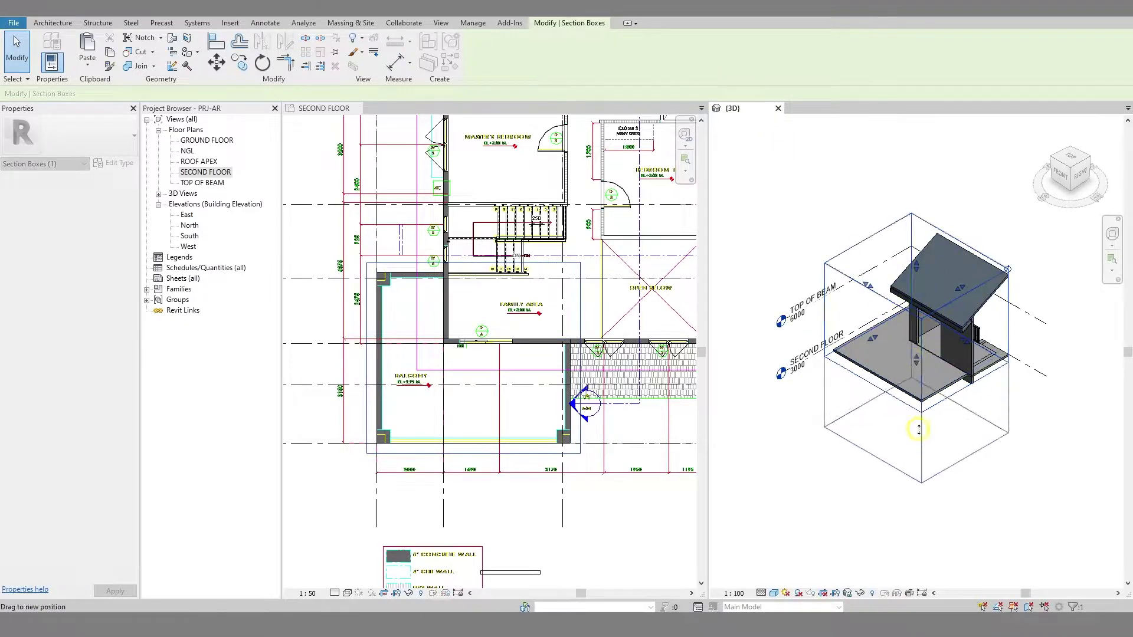
pyautogui.keyDown('shift'); pyautogui.moveTo(1012, 461); pyautogui.dragTo(968, 466, button='middle'); pyautogui.keyUp('shift')
# Sketch a railing path hosted on the balcony slab, following its three open sides between the house walls
pyautogui.click(58, 25)
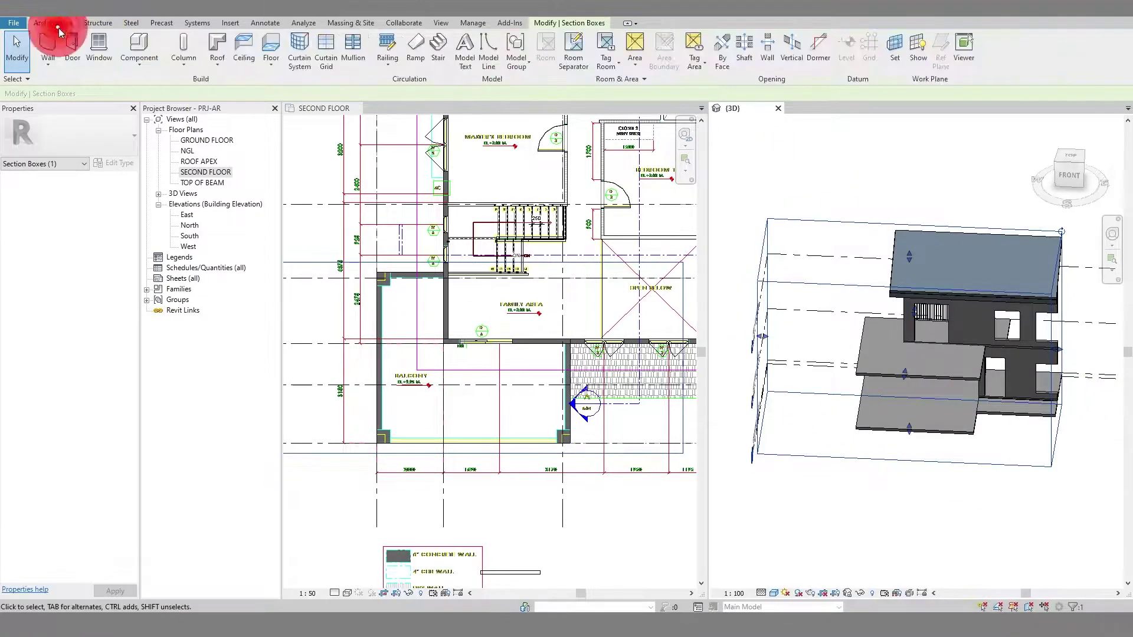
pyautogui.click(411, 87)
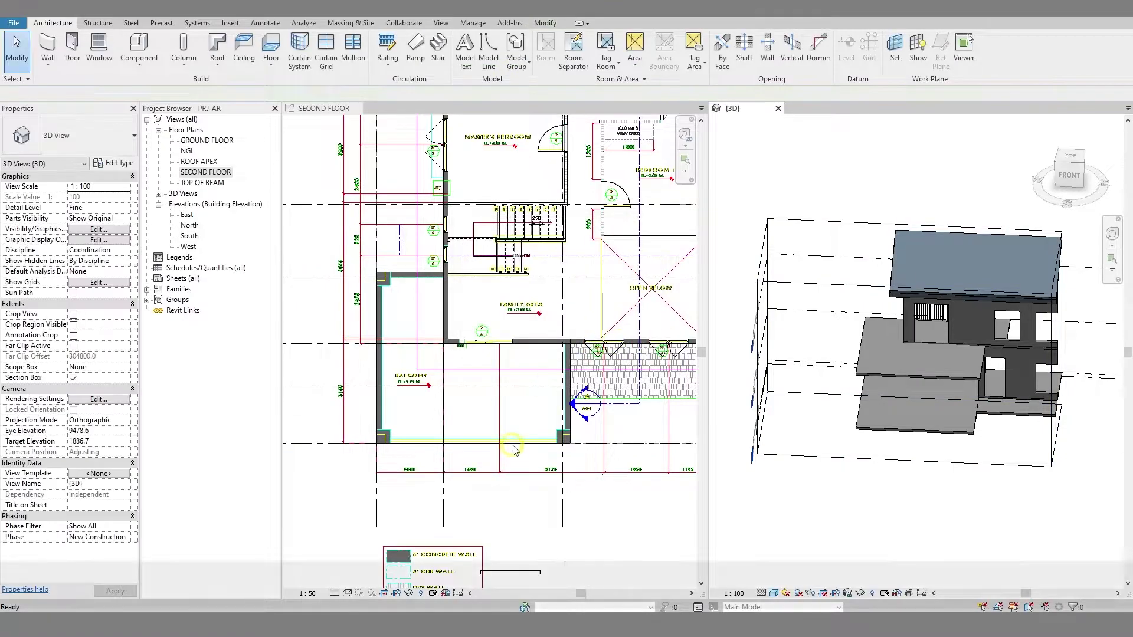
pyautogui.click(401, 83)
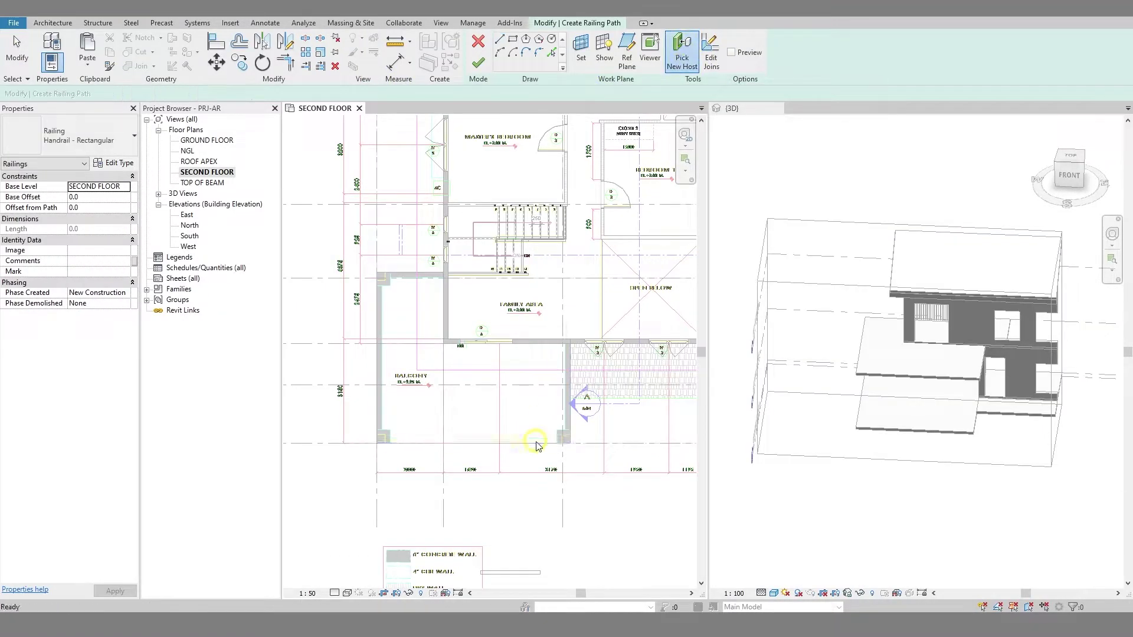
pyautogui.scroll(5, 447, 275)
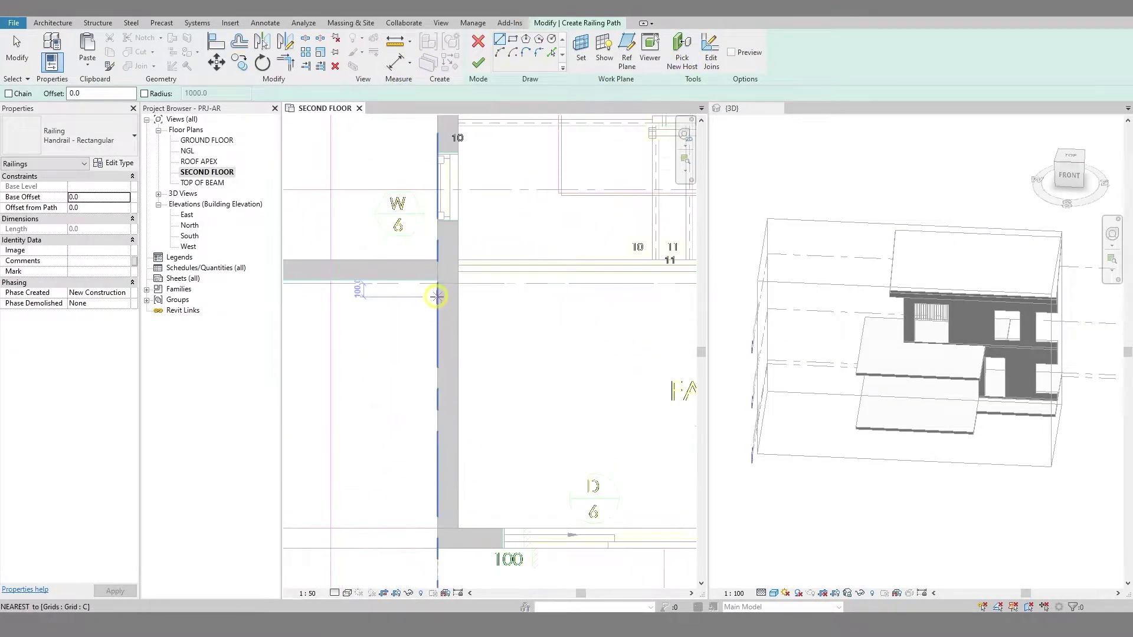
pyautogui.moveTo(437, 297); pyautogui.dragTo(576, 280, button='middle')
pyautogui.click(572, 253)
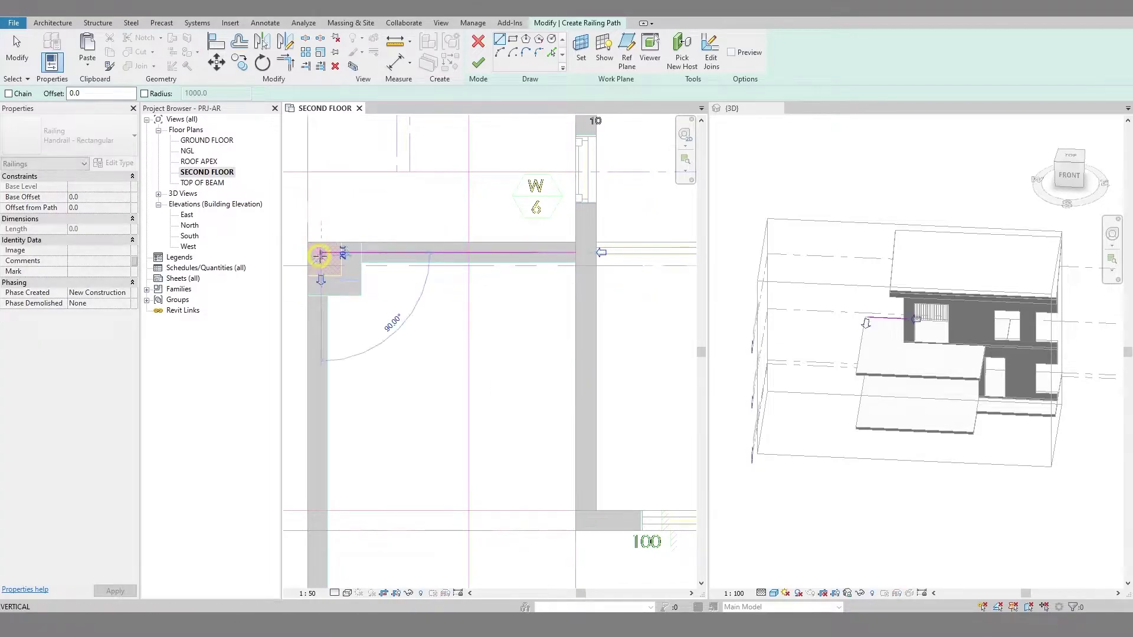
pyautogui.scroll(-2, 320, 260)
pyautogui.moveTo(322, 525); pyautogui.dragTo(339, 289, button='middle')
pyautogui.click(338, 399)
pyautogui.moveTo(558, 396); pyautogui.dragTo(336, 369, button='middle')
pyautogui.click(546, 375)
pyautogui.click(545, 152)
# Shift the balcony path's last segment outward to the centre of the wall drawn beneath it, and finish the railing
pyautogui.scroll(3, 548, 224)
pyautogui.press('Escape')
pyautogui.press('Escape')
pyautogui.click(550, 258)
pyautogui.moveTo(549, 258); pyautogui.dragTo(560, 256)
pyautogui.click(478, 62)
# Try the Handrail - Pipe and Glass Panel - Bottom Fill types on the balcony railing
pyautogui.moveTo(792, 294)
pyautogui.keyDown('shift'); pyautogui.mouseDown(button='middle')
pyautogui.moveTo(897, 362)
pyautogui.moveTo(958, 293)
pyautogui.moveTo(949, 324)
pyautogui.mouseUp(button='middle'); pyautogui.keyUp('shift')
pyautogui.scroll(2, 948, 324)
pyautogui.click(927, 305)
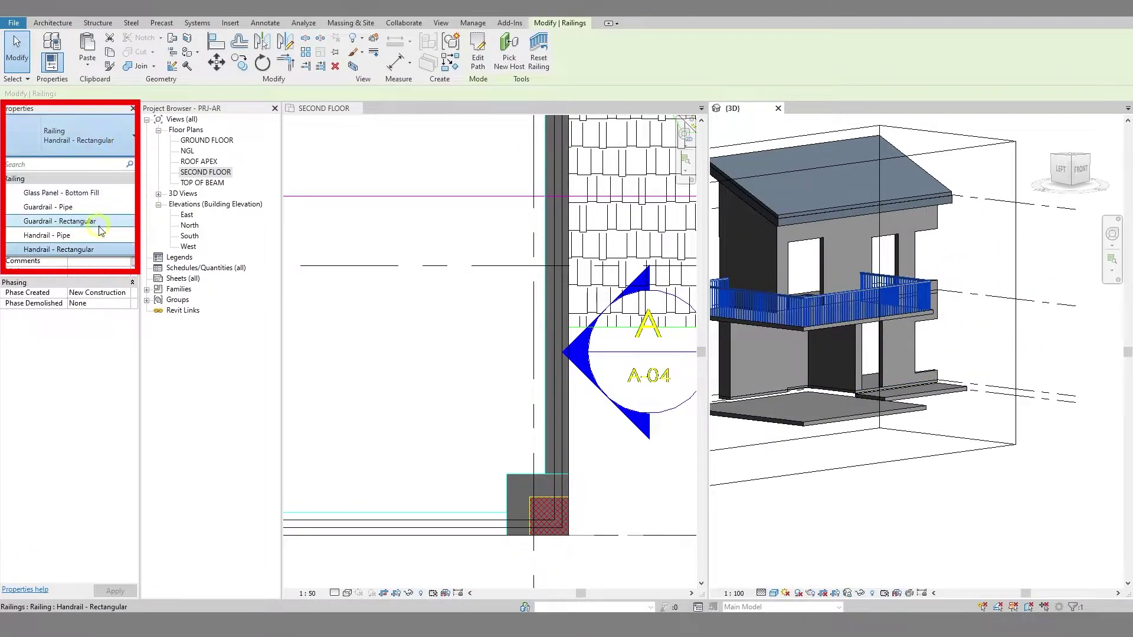
pyautogui.scroll(4, 1037, 301)
pyautogui.press('Escape')
pyautogui.click(531, 258)
pyautogui.click(100, 138)
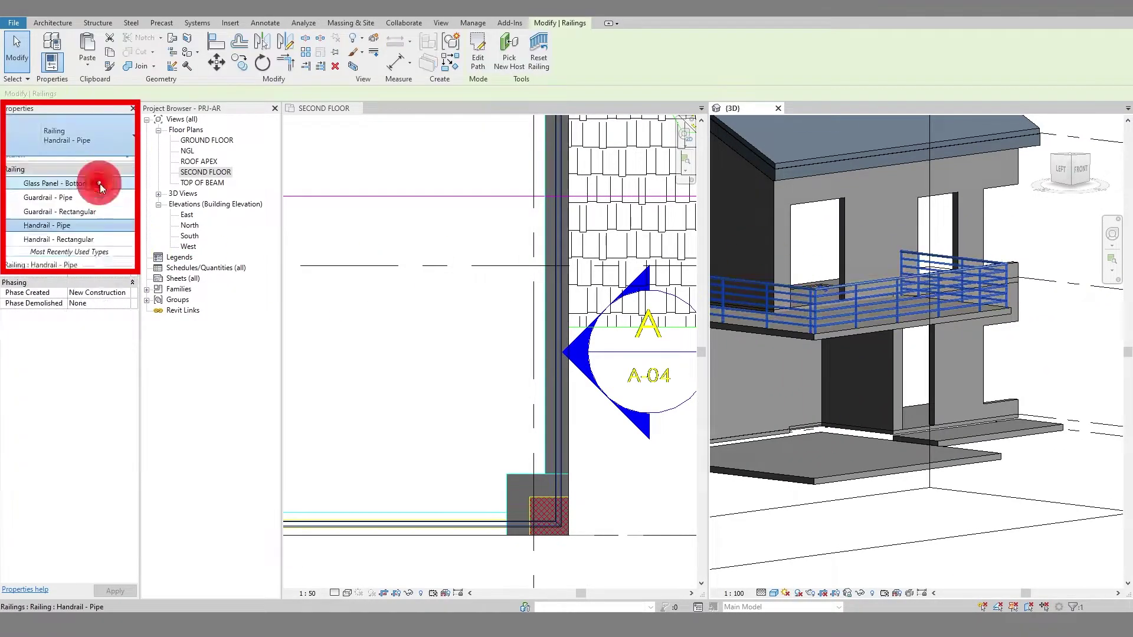
pyautogui.click(815, 412)
# Try the Guardrail - Pipe type on the balcony railing
pyautogui.click(814, 296)
pyautogui.click(89, 139)
pyautogui.click(93, 208)
pyautogui.click(956, 397)
# Change the balcony railing's type to Glass Panel - Bottom Fill
pyautogui.click(860, 291)
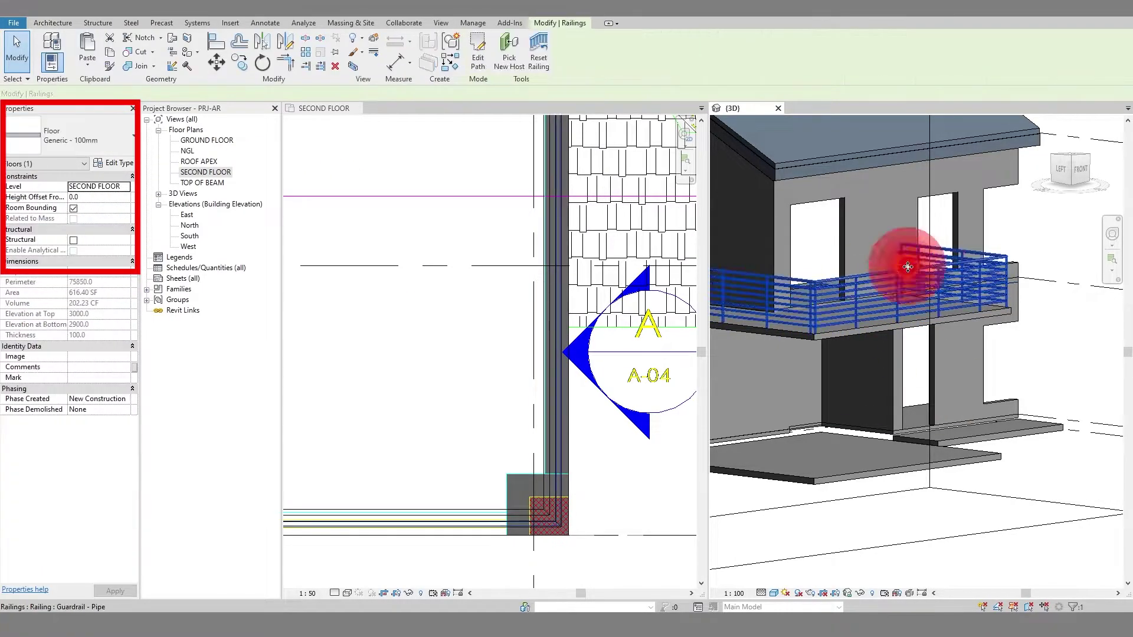
pyautogui.click(98, 193)
pyautogui.click(1075, 372)
pyautogui.moveTo(1075, 372)
pyautogui.keyDown('shift'); pyautogui.mouseDown(button='middle')
pyautogui.moveTo(968, 372)
pyautogui.moveTo(992, 384)
pyautogui.moveTo(1070, 385)
pyautogui.mouseUp(button='middle'); pyautogui.keyUp('shift')
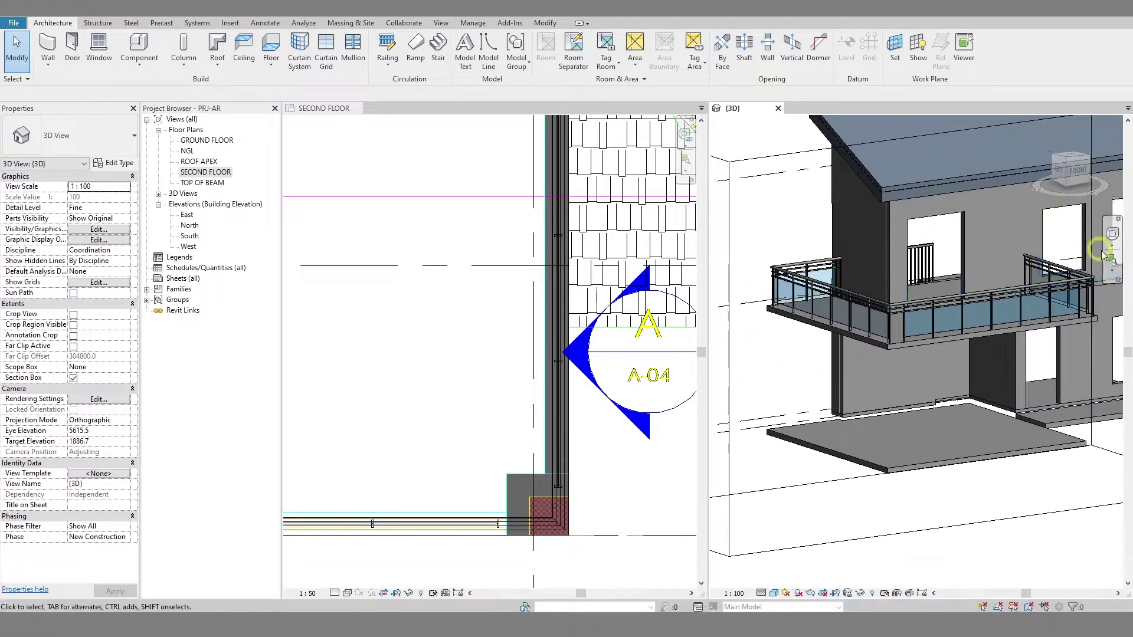
# Turn on the Doors and Windows model categories in the 3D view's visibility overrides
pyautogui.click(1044, 125)
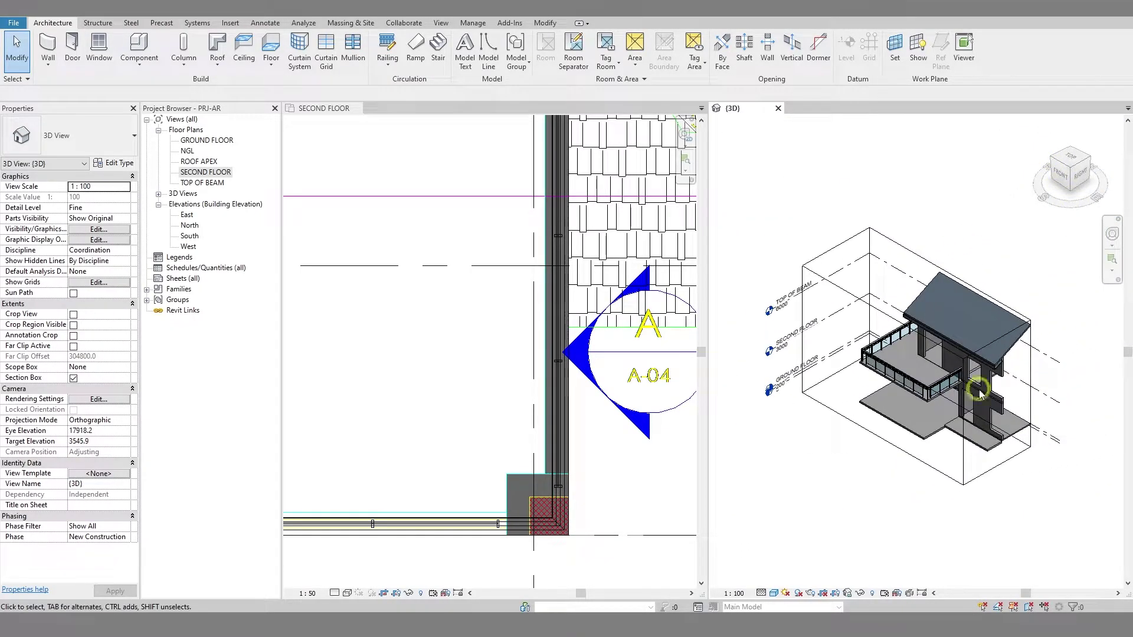
pyautogui.press('v')
pyautogui.press('v')
pyautogui.press('d')
pyautogui.press('d')
pyautogui.press('g')
pyautogui.press('w')
pyautogui.press('w')
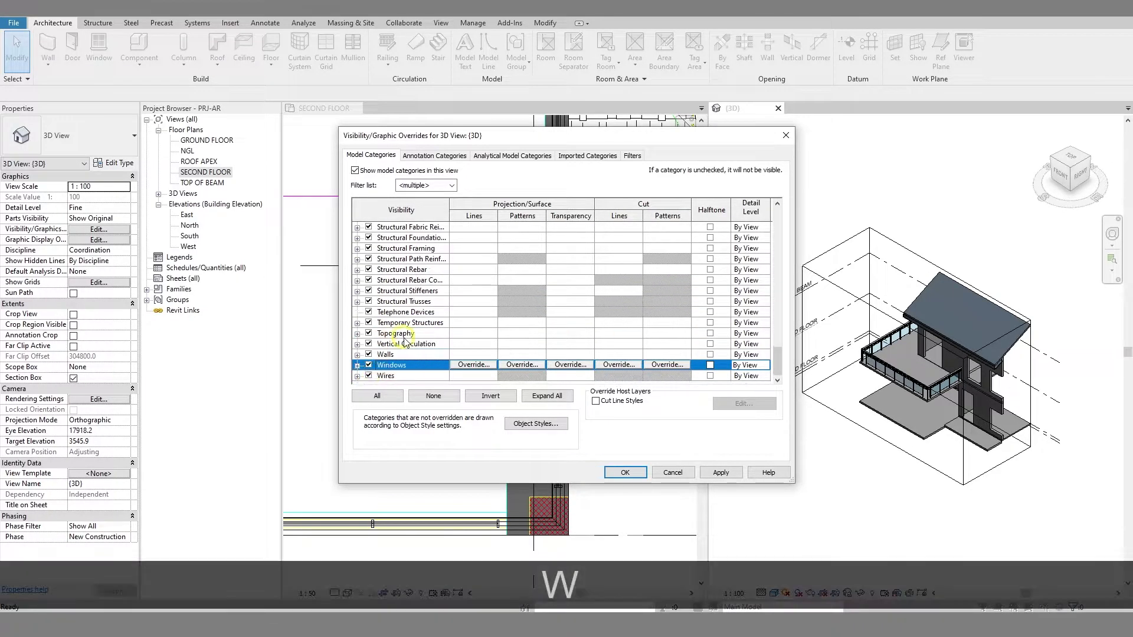
pyautogui.click(626, 473)
# Expand the 3D view's section box to enclose the whole house
pyautogui.click(1032, 319)
pyautogui.scroll(-2, 825, 352)
pyautogui.keyDown('ctrl'); pyautogui.scroll(3, 825, 353); pyautogui.keyUp('ctrl')
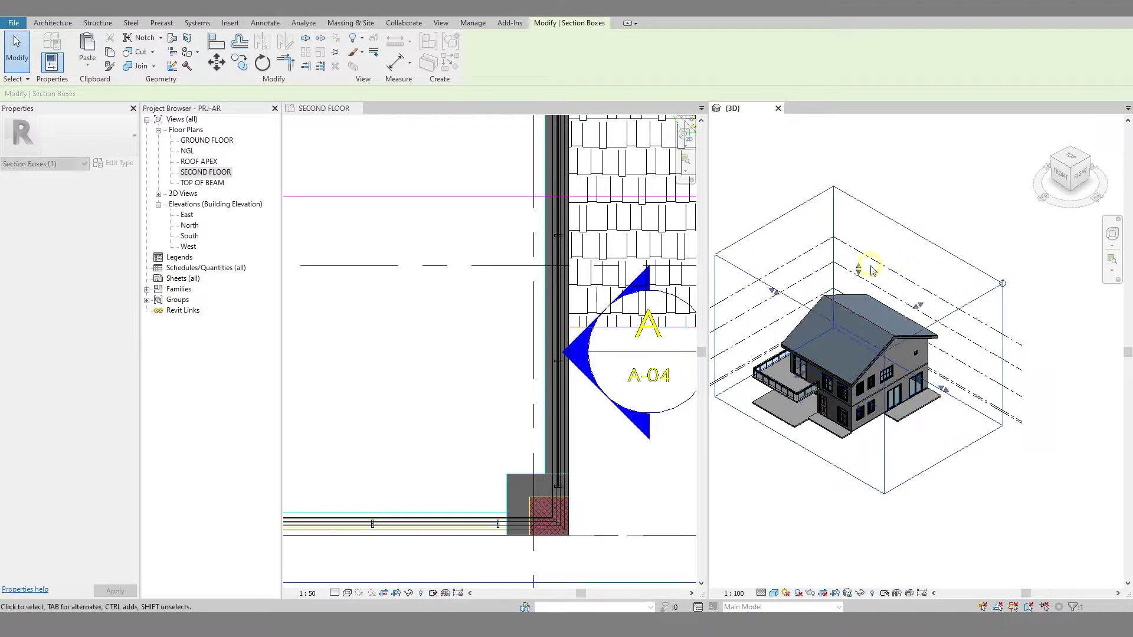
pyautogui.click(859, 269)
# Sketch a 3000 mm slab-hosted railing along the OPEN BELOW edge, from the BEDROOM 1 corner to the front wall, and finish it
pyautogui.scroll(-5, 485, 384)
pyautogui.click(485, 383)
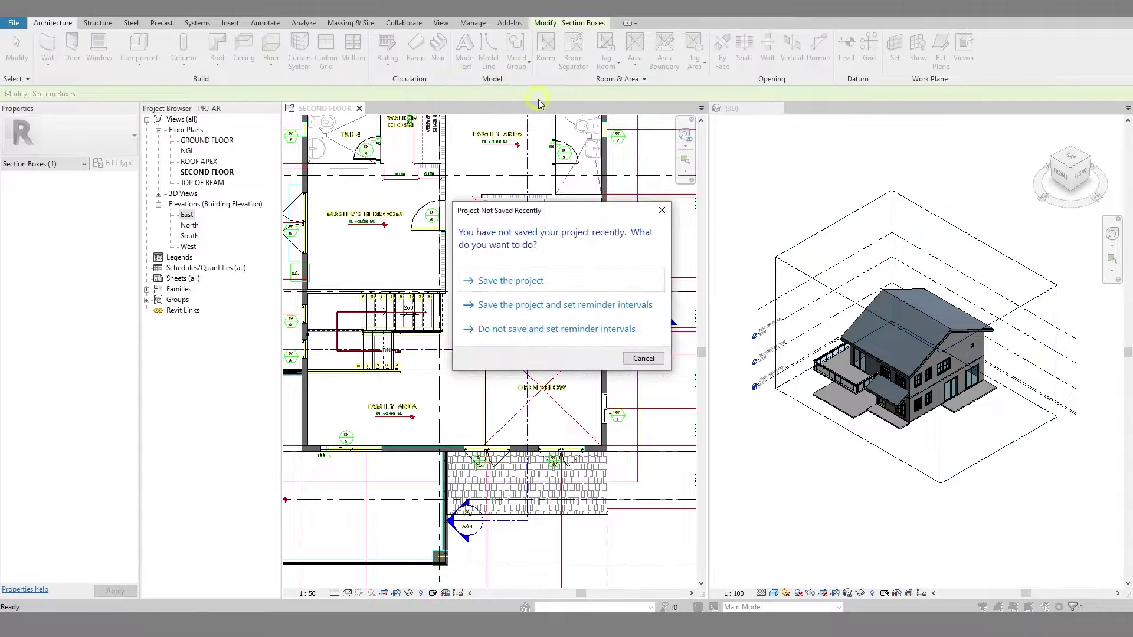
pyautogui.click(662, 211)
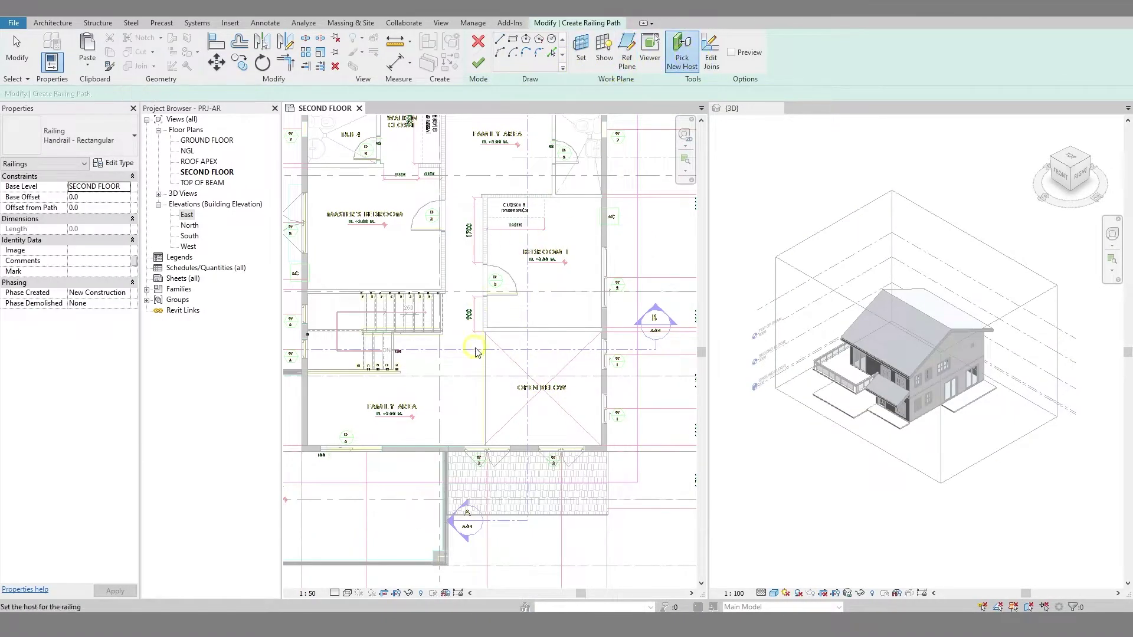
pyautogui.scroll(5, 476, 316)
pyautogui.moveTo(475, 317); pyautogui.dragTo(566, 322, button='middle')
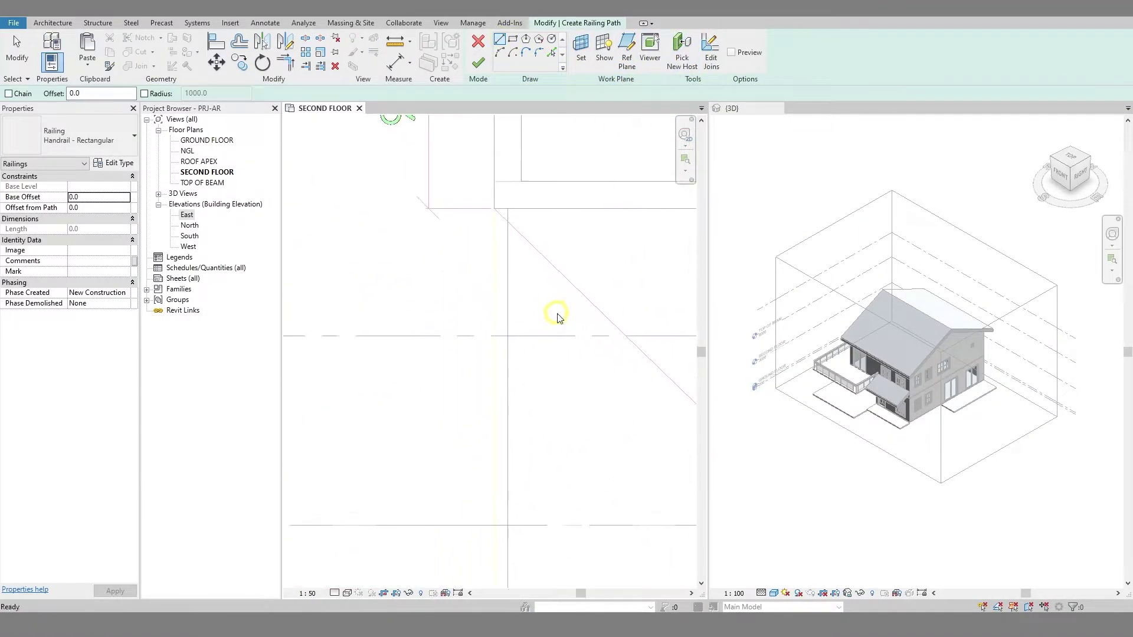
pyautogui.click(495, 190)
pyautogui.scroll(-3, 525, 414)
pyautogui.moveTo(524, 419); pyautogui.dragTo(522, 177, button='middle')
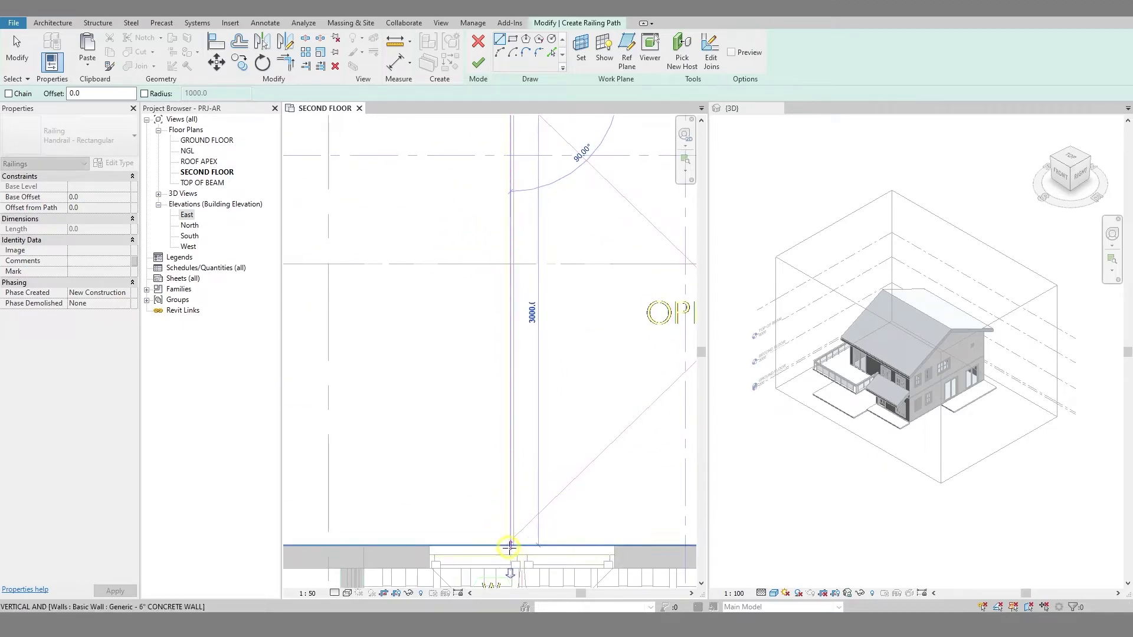
pyautogui.click(510, 547)
pyautogui.click(478, 62)
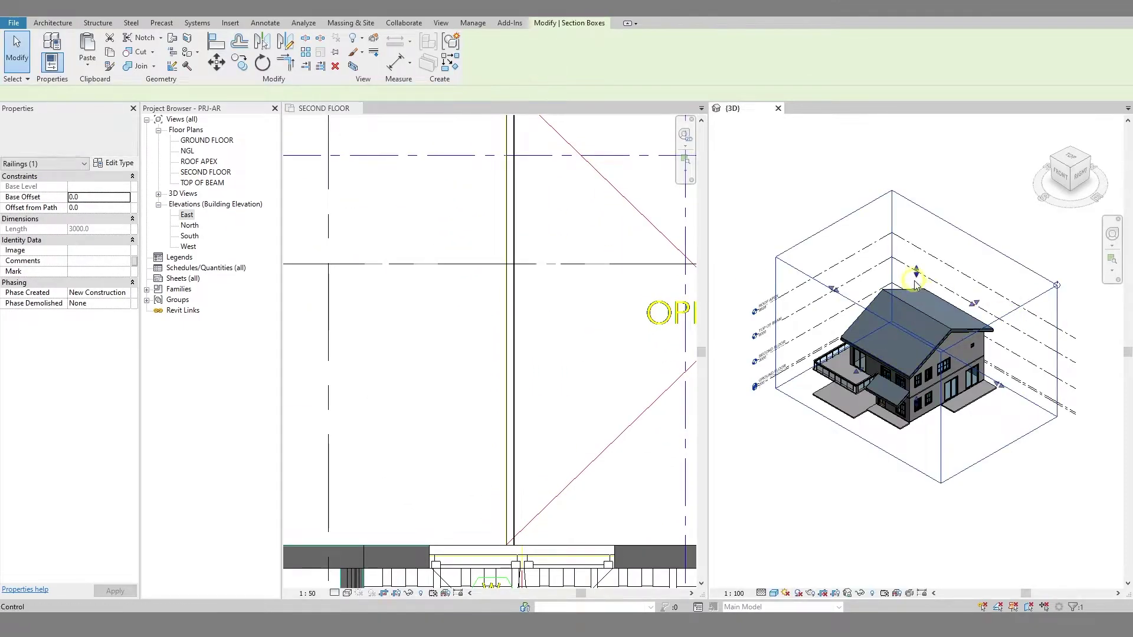
# Lower the section box's top to cut through the second-floor walls and inspect the railings inside
pyautogui.scroll(6, 919, 328)
pyautogui.keyDown('shift'); pyautogui.moveTo(898, 311); pyautogui.dragTo(994, 419, button='middle'); pyautogui.keyUp('shift')
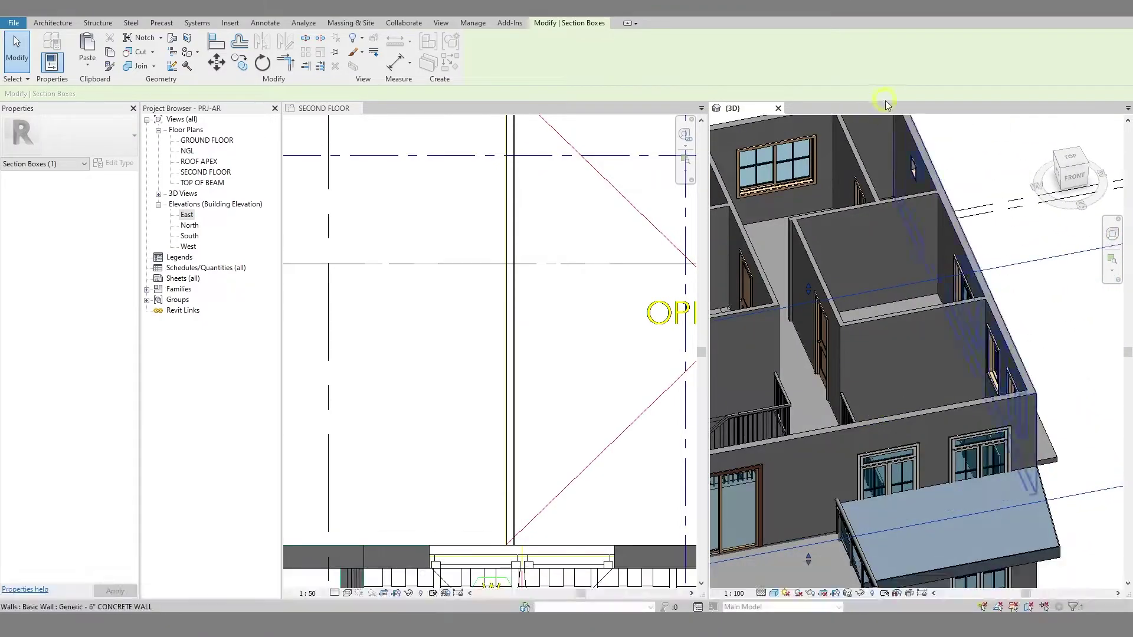
pyautogui.press('Escape')
pyautogui.click(1033, 127)
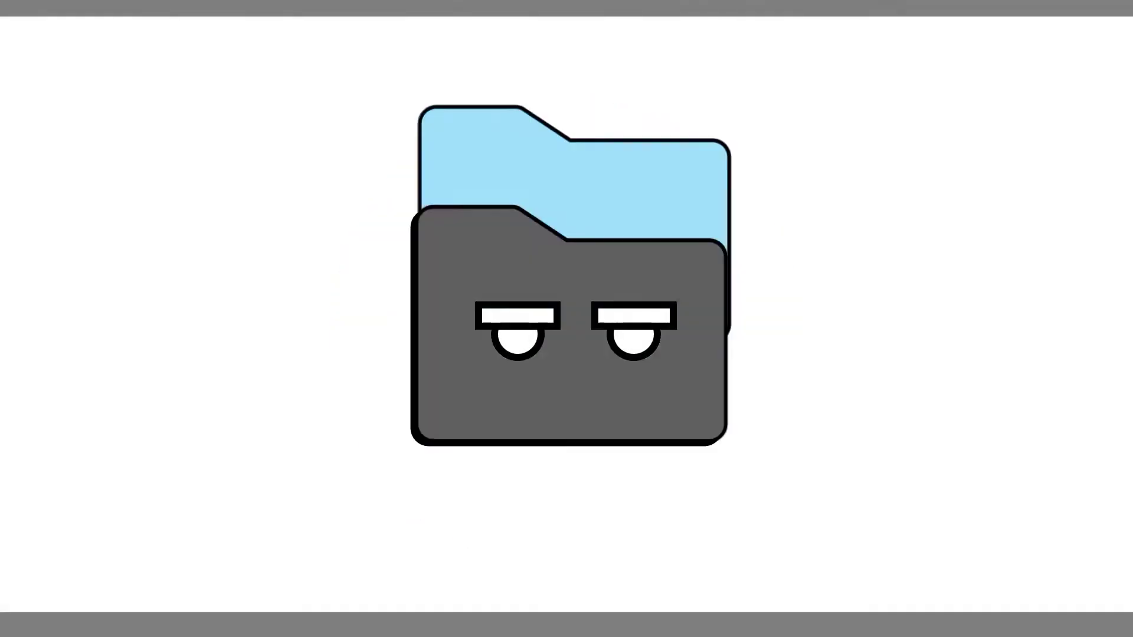